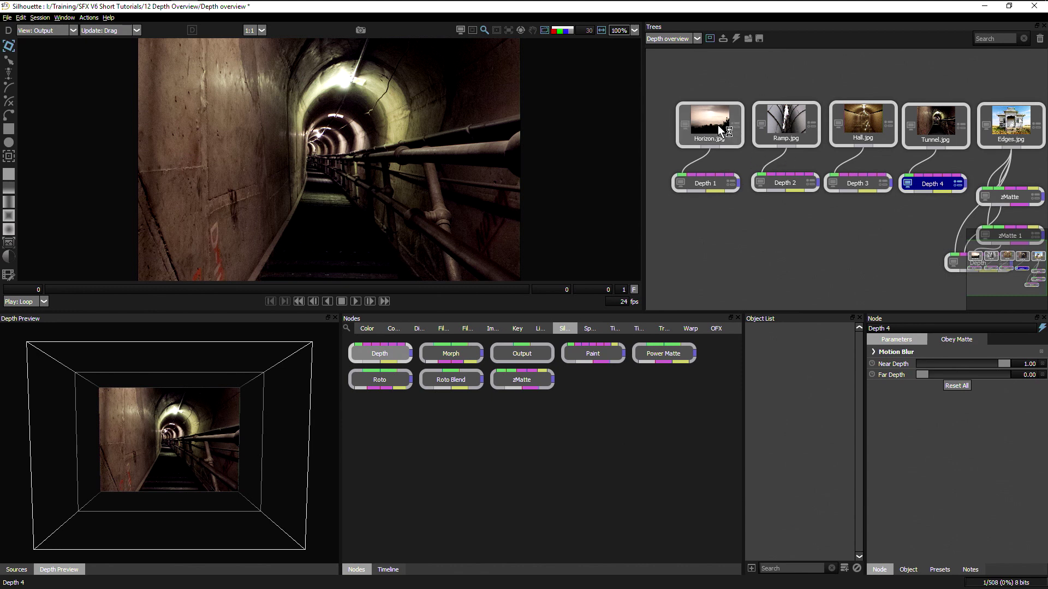
# Step: Add a Constant depth object to the Depth 1 node, set its depth to 0.45, and orbit the depth preview to a side view
pyautogui.click(704, 182)
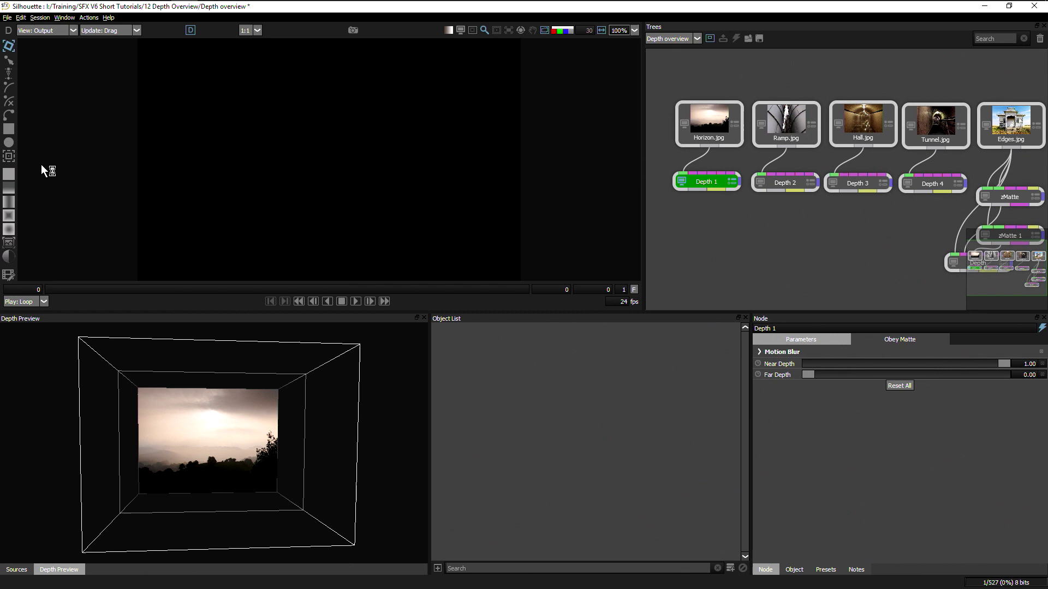
pyautogui.click(11, 174)
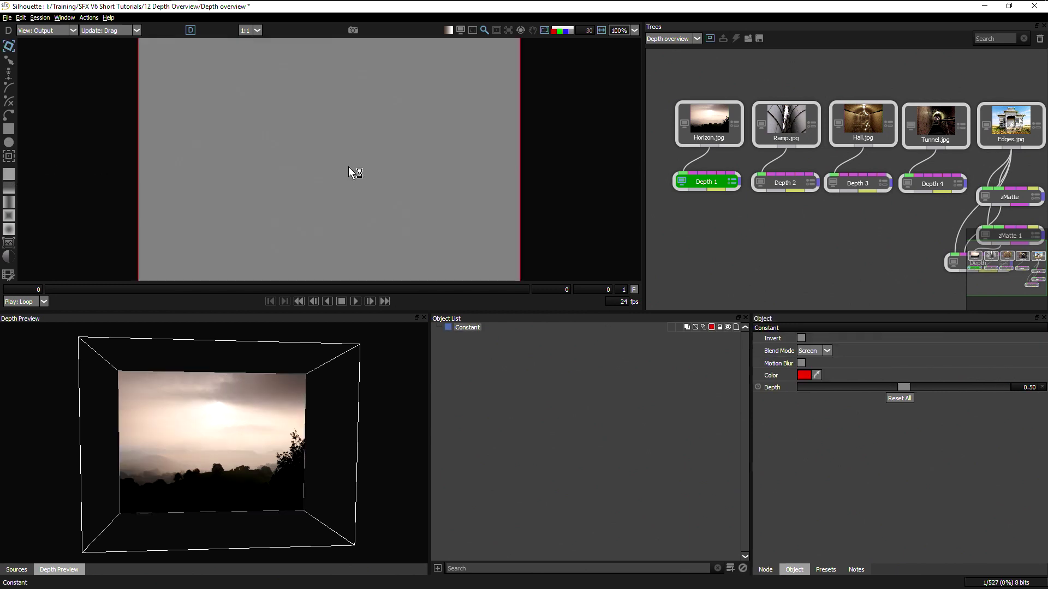
pyautogui.moveTo(905, 387)
pyautogui.mouseDown()
pyautogui.moveTo(941, 385)
pyautogui.moveTo(895, 385)
pyautogui.mouseUp()
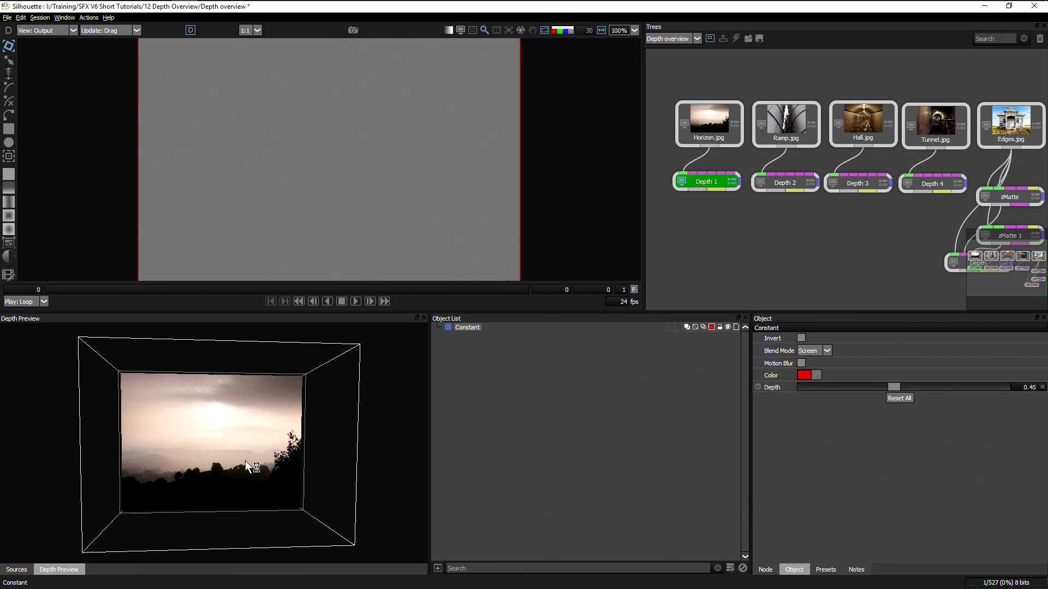
pyautogui.moveTo(244, 460); pyautogui.dragTo(148, 417)
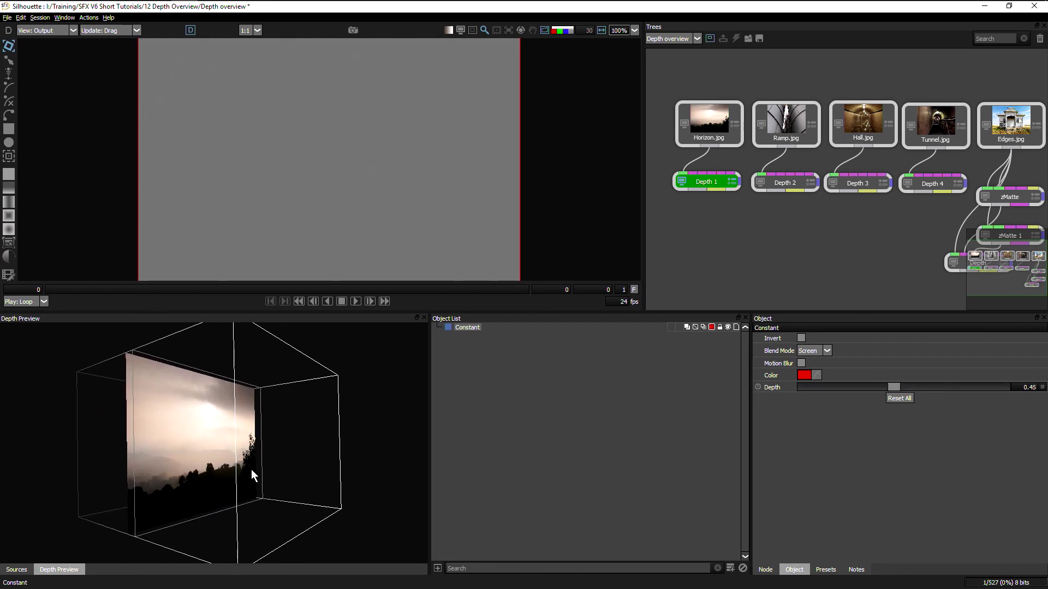
pyautogui.moveTo(251, 470); pyautogui.dragTo(220, 445)
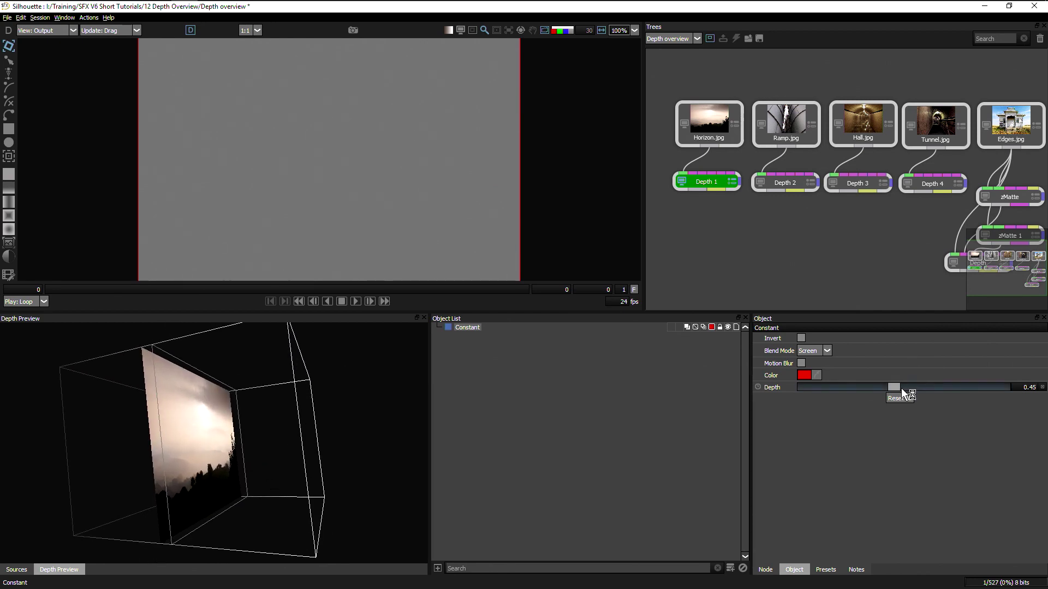
# Step: Try the Constant at depths 0.27, 0.00 and 1.00 while viewing the depth preview, and set its depth to 0.50
pyautogui.moveTo(900, 388); pyautogui.dragTo(856, 389)
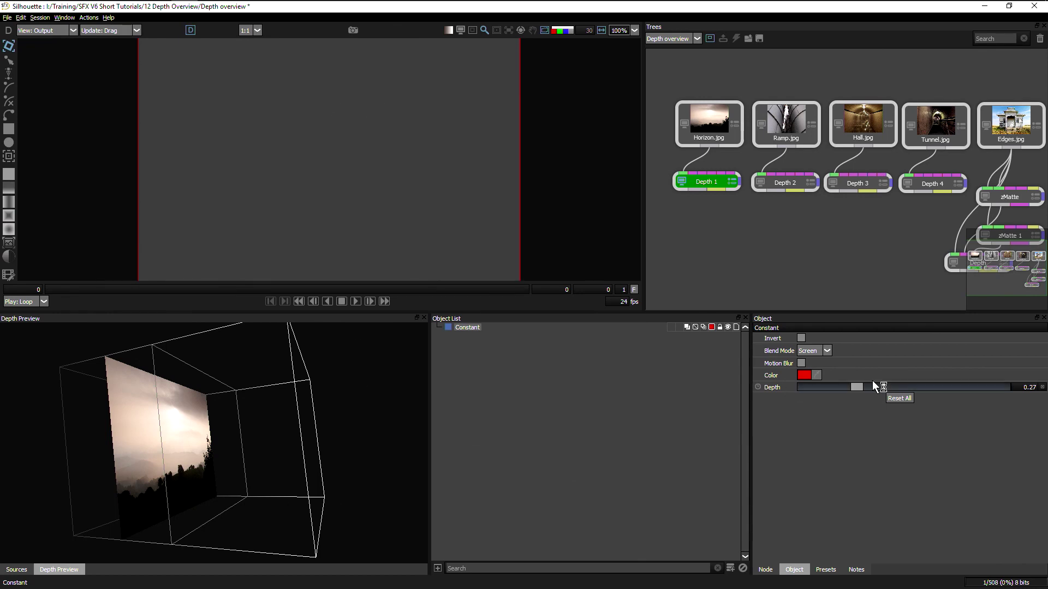
pyautogui.moveTo(856, 387); pyautogui.dragTo(791, 390)
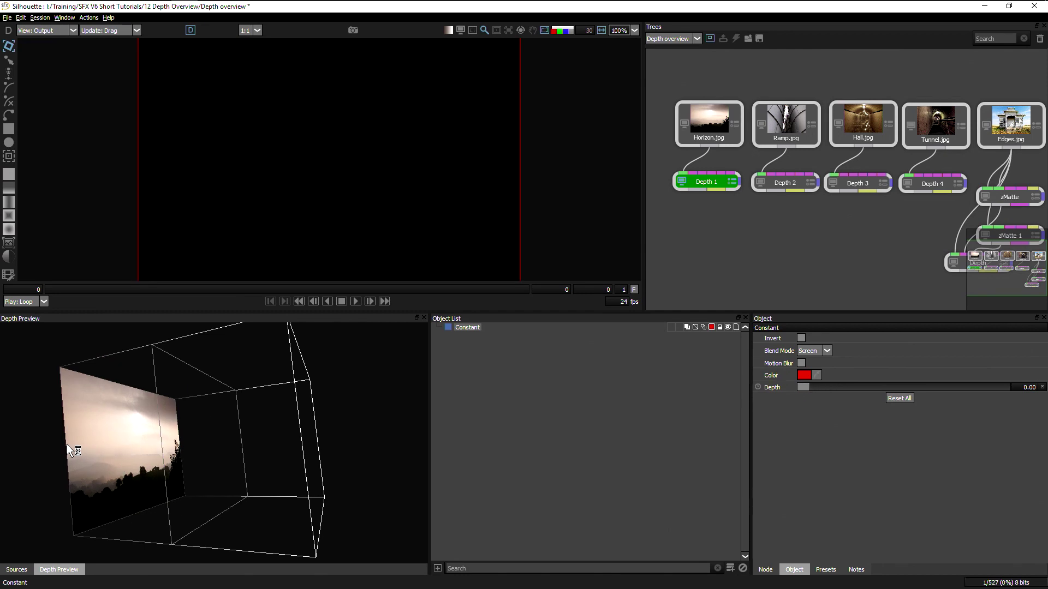
pyautogui.moveTo(802, 388); pyautogui.dragTo(1006, 388)
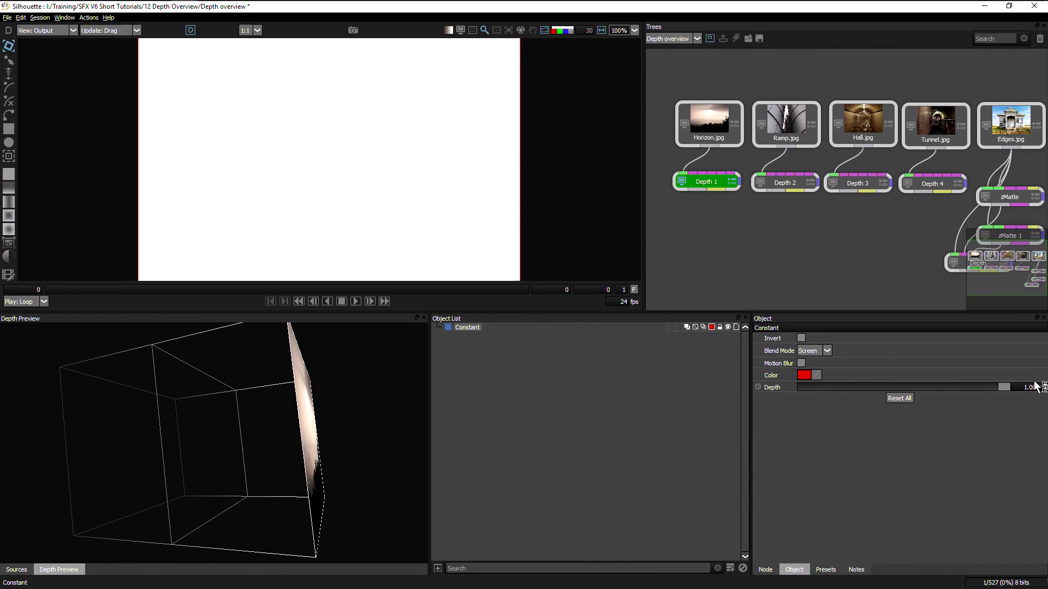
pyautogui.moveTo(278, 472); pyautogui.dragTo(234, 476)
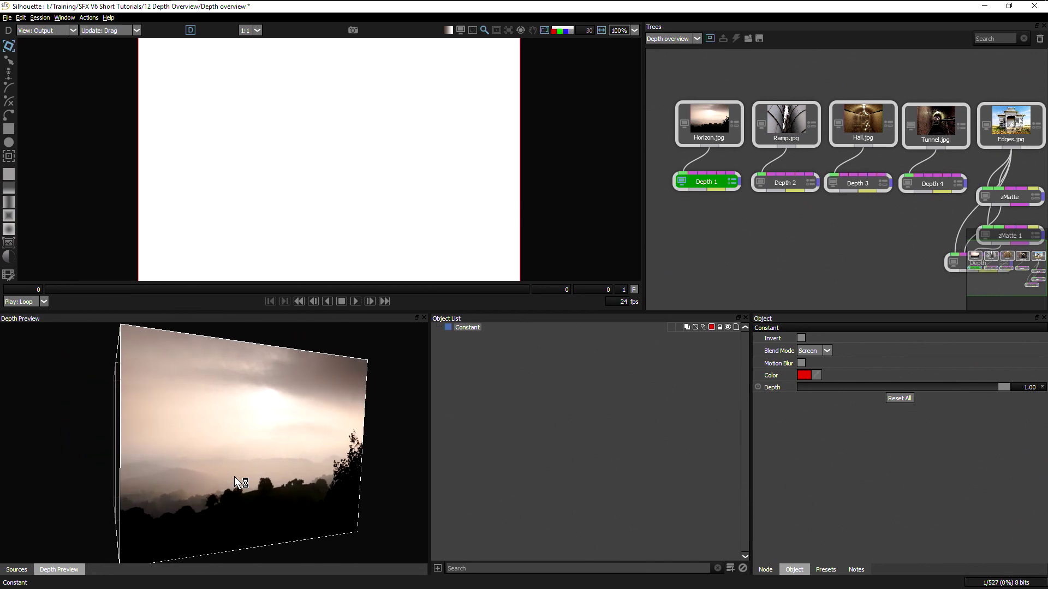
pyautogui.moveTo(1000, 385); pyautogui.dragTo(905, 391)
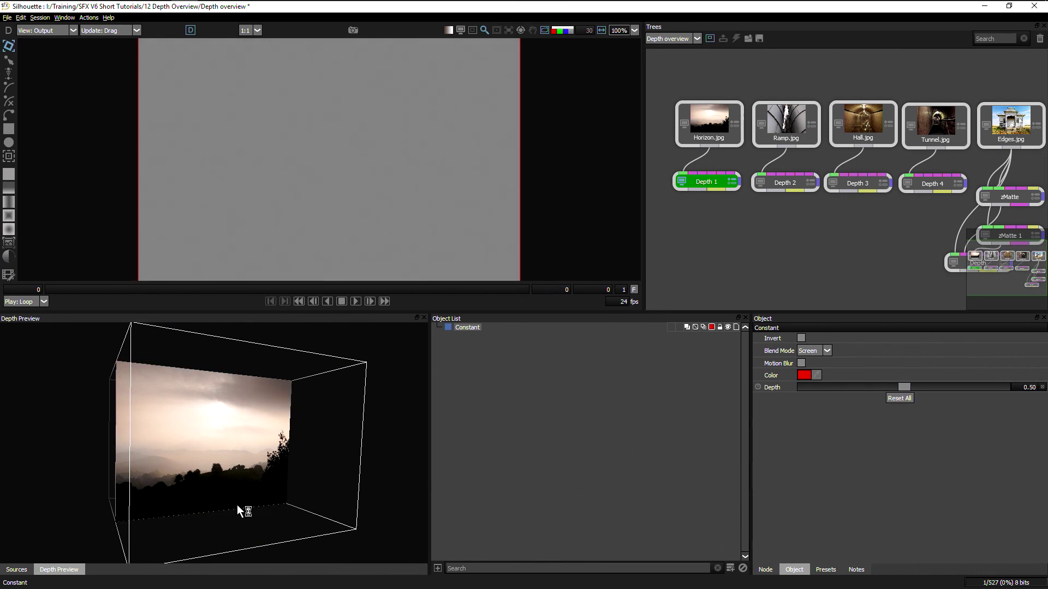
pyautogui.moveTo(237, 506); pyautogui.dragTo(346, 534)
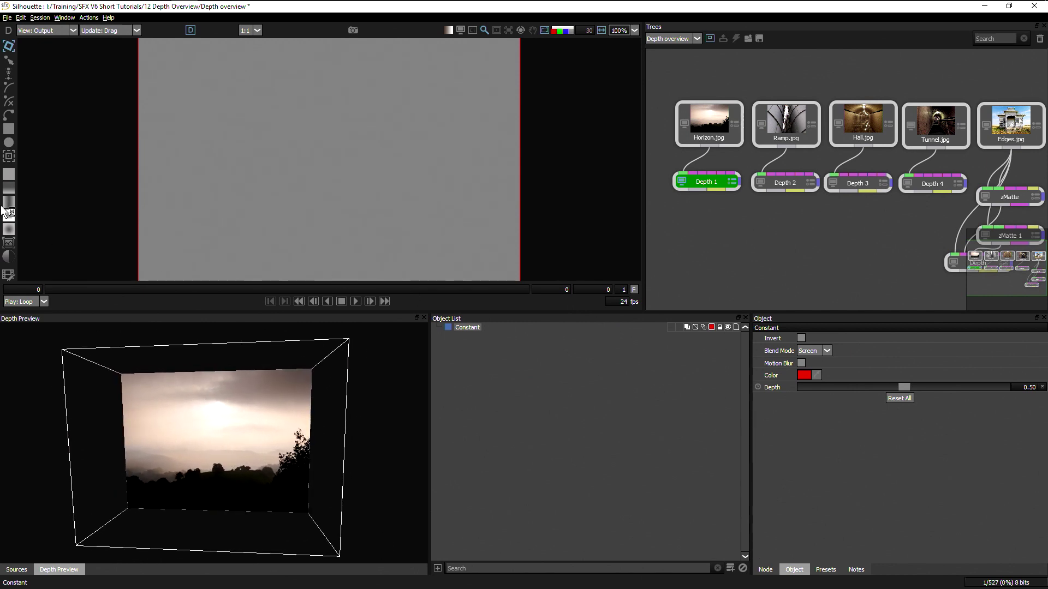
# Step: Add a Horizon depth object to Depth 1, tilt it to about -5.56 and move it to about 342.50, 388.00
pyautogui.click(14, 189)
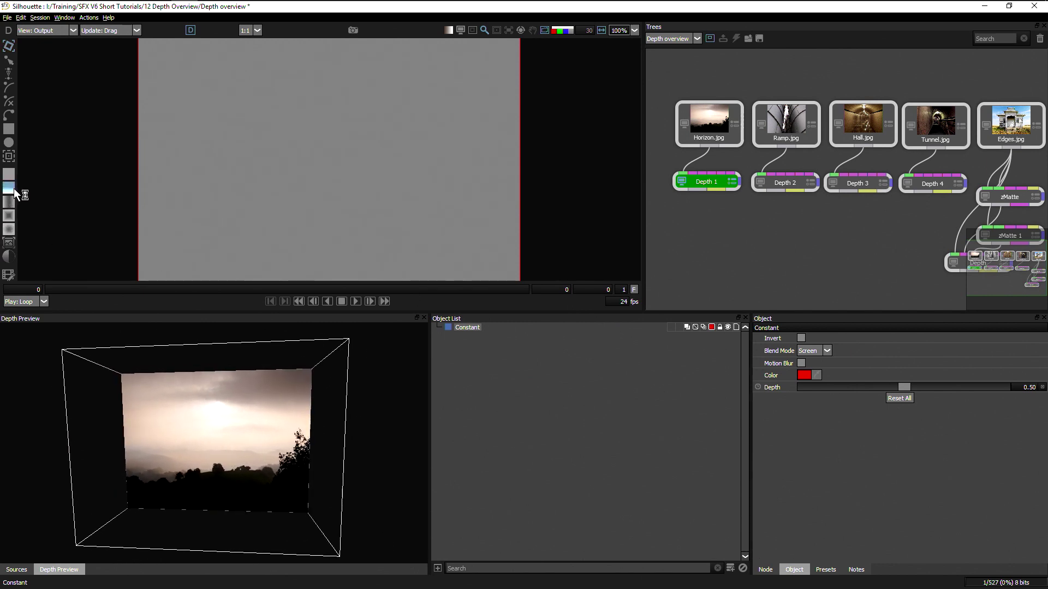
pyautogui.click(323, 196)
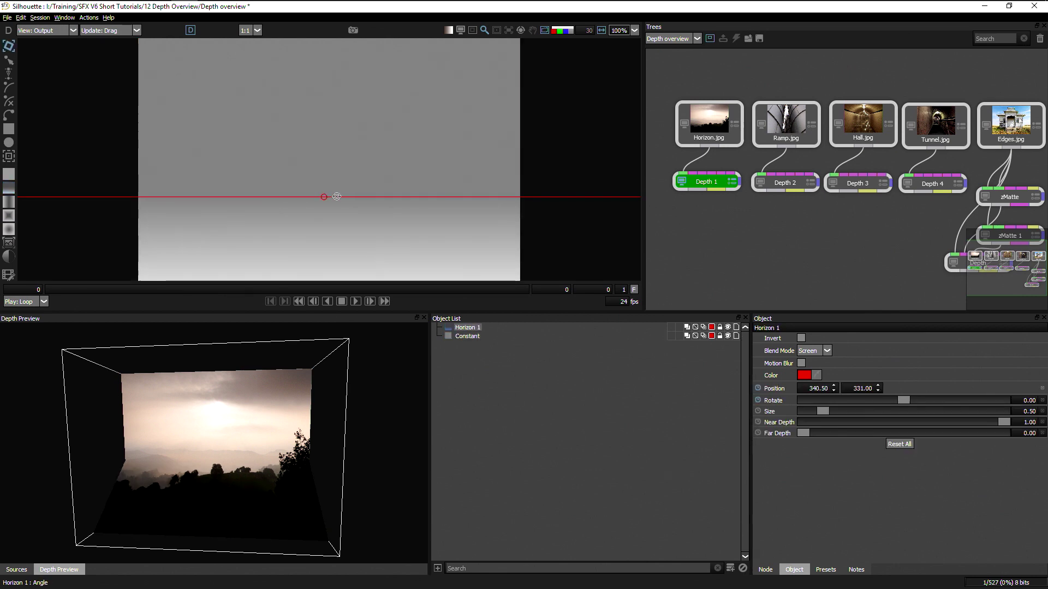
pyautogui.moveTo(325, 197); pyautogui.dragTo(325, 193)
pyautogui.moveTo(259, 480); pyautogui.dragTo(309, 474)
pyautogui.moveTo(314, 222); pyautogui.dragTo(285, 190)
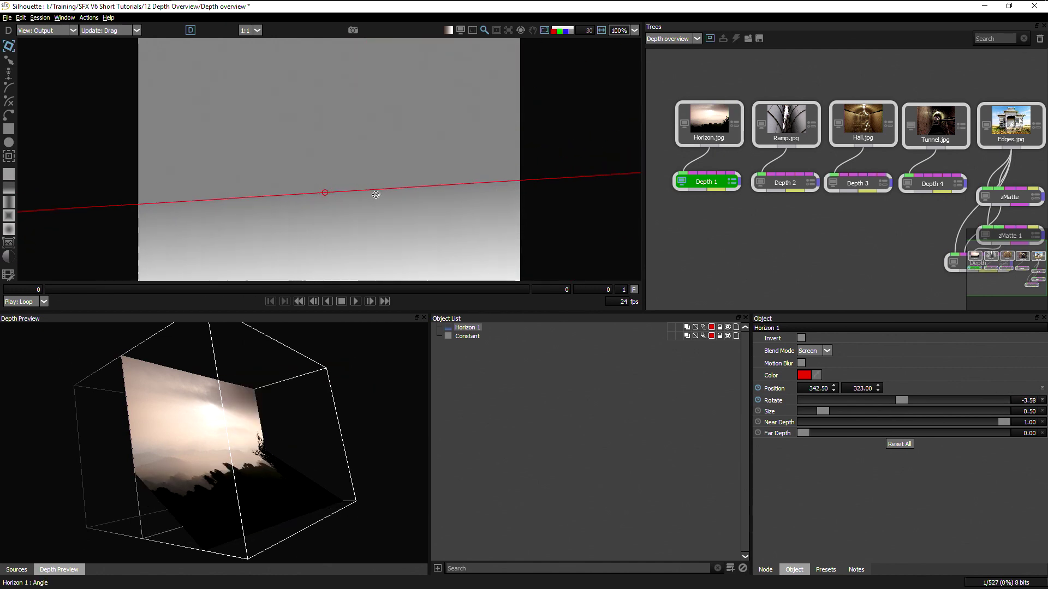
pyautogui.moveTo(375, 191); pyautogui.dragTo(323, 227)
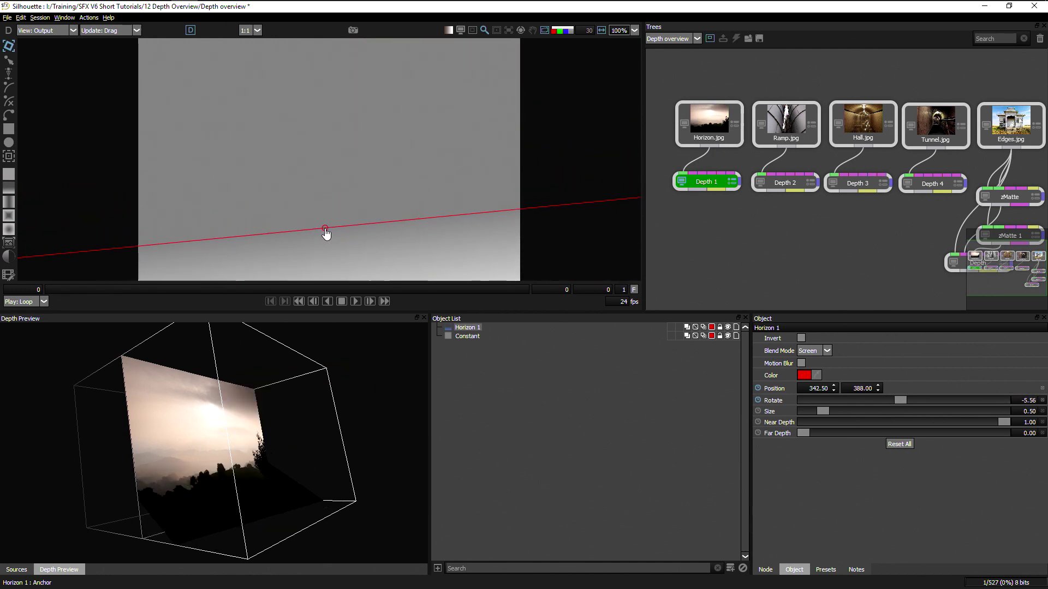
pyautogui.moveTo(201, 465); pyautogui.dragTo(260, 500)
# Step: Draw a near-vertical Ramp through the gap between the towers in Depth 2, rotated about -86.95, and show its depth output
pyautogui.click(765, 180)
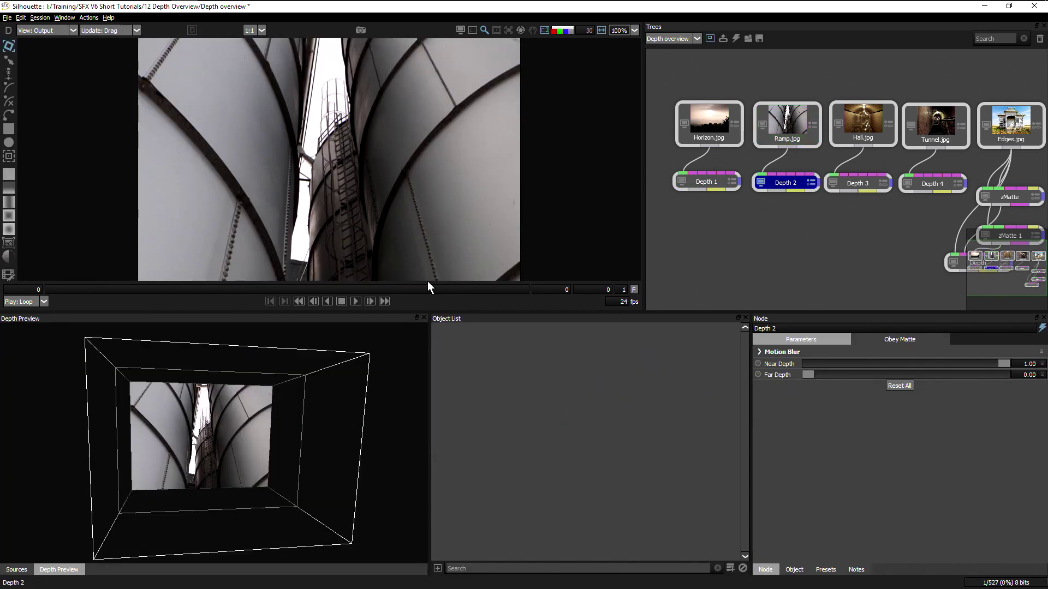
pyautogui.click(10, 202)
pyautogui.moveTo(321, 159); pyautogui.dragTo(333, 135)
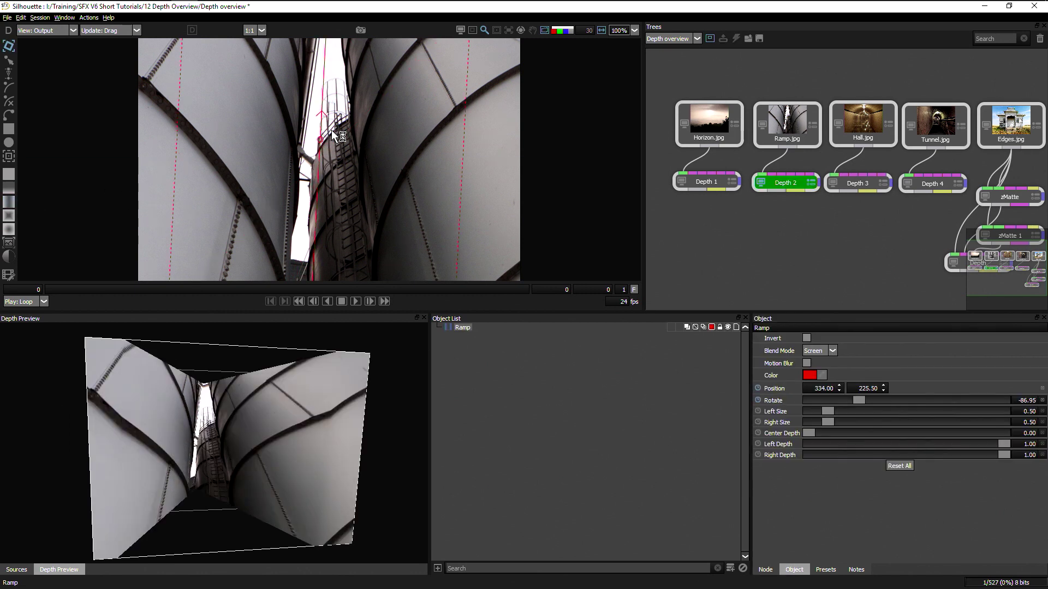
pyautogui.press('a')
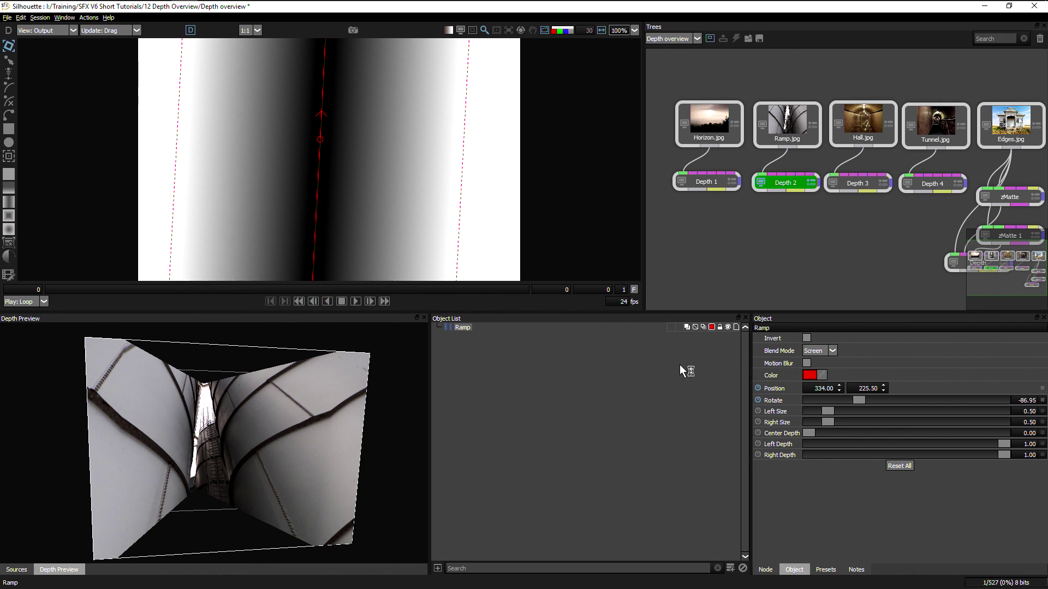
# Step: Adjust the Ramp to left size about 0.56, right size 0.72, center depth 0.32, left depth 0.77 and right depth 0.89
pyautogui.moveTo(827, 413); pyautogui.dragTo(872, 434)
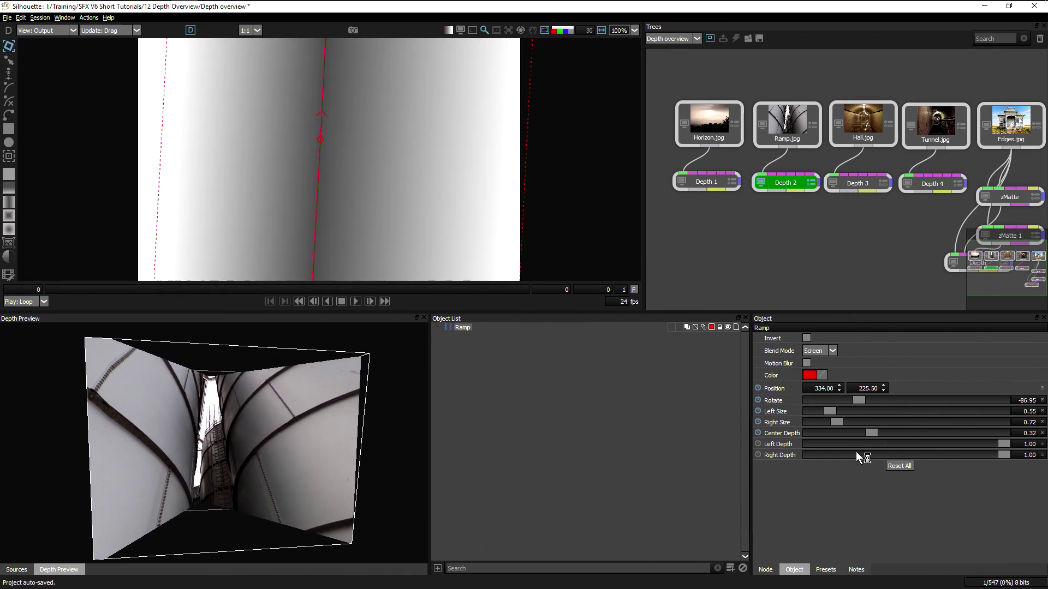
pyautogui.moveTo(998, 445)
pyautogui.mouseDown()
pyautogui.moveTo(958, 452)
pyautogui.moveTo(988, 457)
pyautogui.mouseUp()
pyautogui.moveTo(175, 519); pyautogui.dragTo(201, 504)
pyautogui.moveTo(158, 146)
pyautogui.mouseDown()
pyautogui.moveTo(153, 177)
pyautogui.moveTo(157, 134)
pyautogui.moveTo(157, 146)
pyautogui.mouseUp()
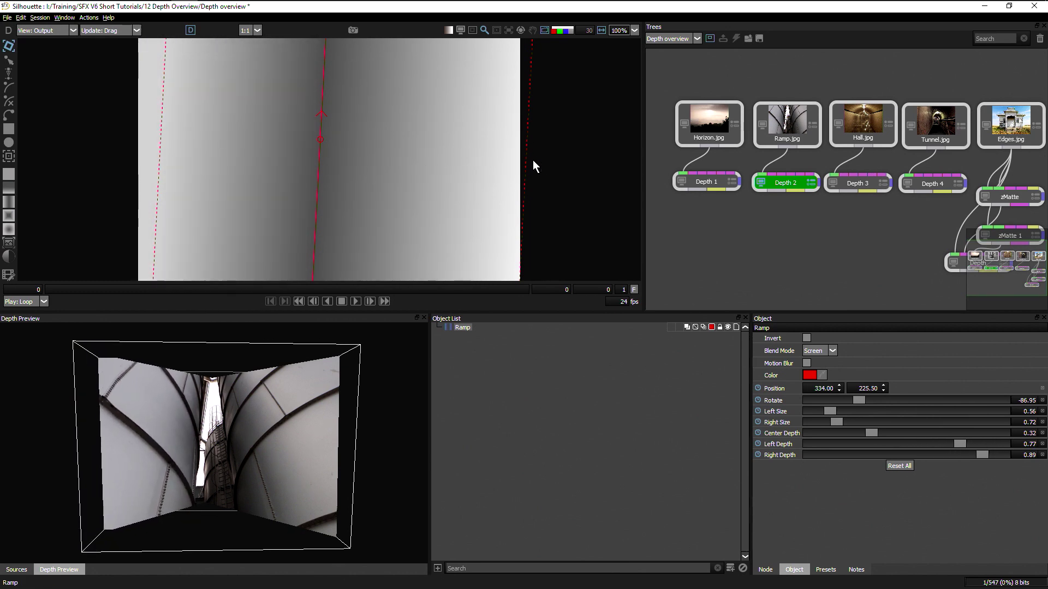
pyautogui.moveTo(527, 159)
pyautogui.mouseDown()
pyautogui.moveTo(525, 145)
pyautogui.moveTo(524, 163)
pyautogui.mouseUp()
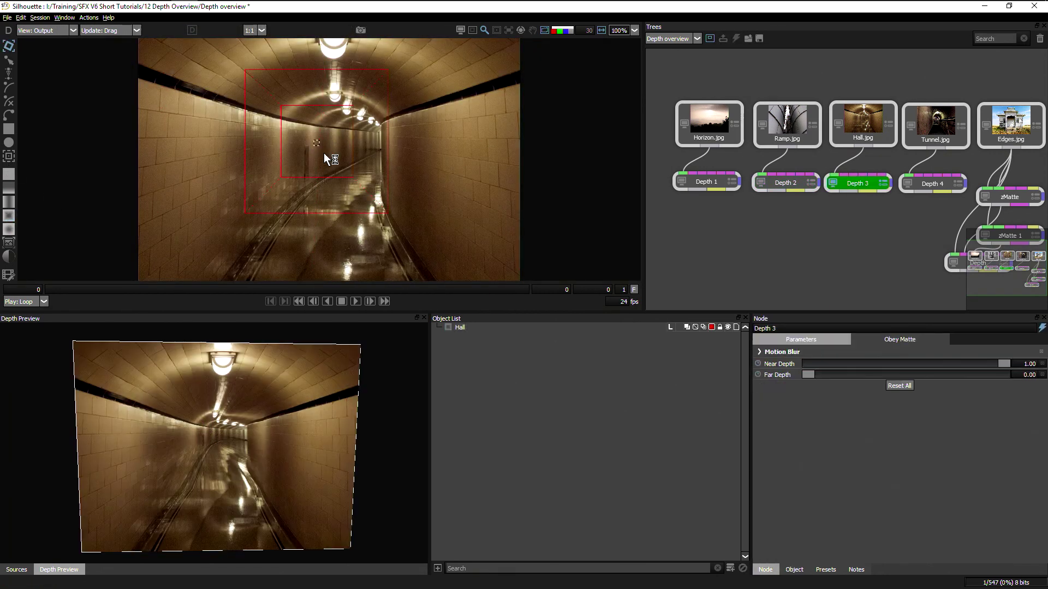
# Step: Place a Hall depth object over the corridor in Depth 3, with outer size X 1.19 and Y 0.90, and shift it slightly down
pyautogui.click(351, 145)
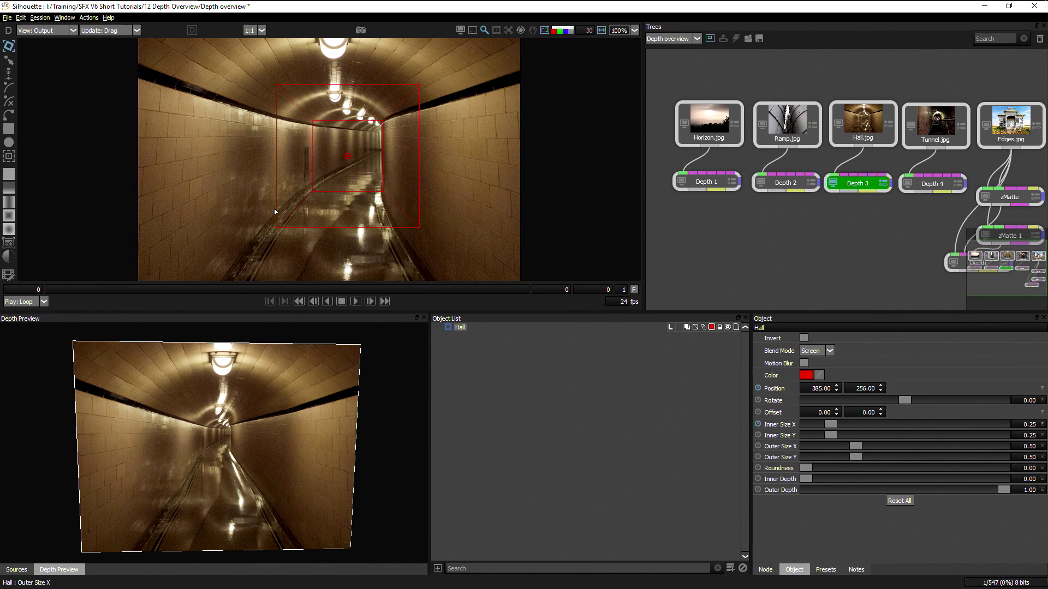
pyautogui.moveTo(275, 208); pyautogui.dragTo(177, 213)
pyautogui.moveTo(309, 228); pyautogui.dragTo(311, 283)
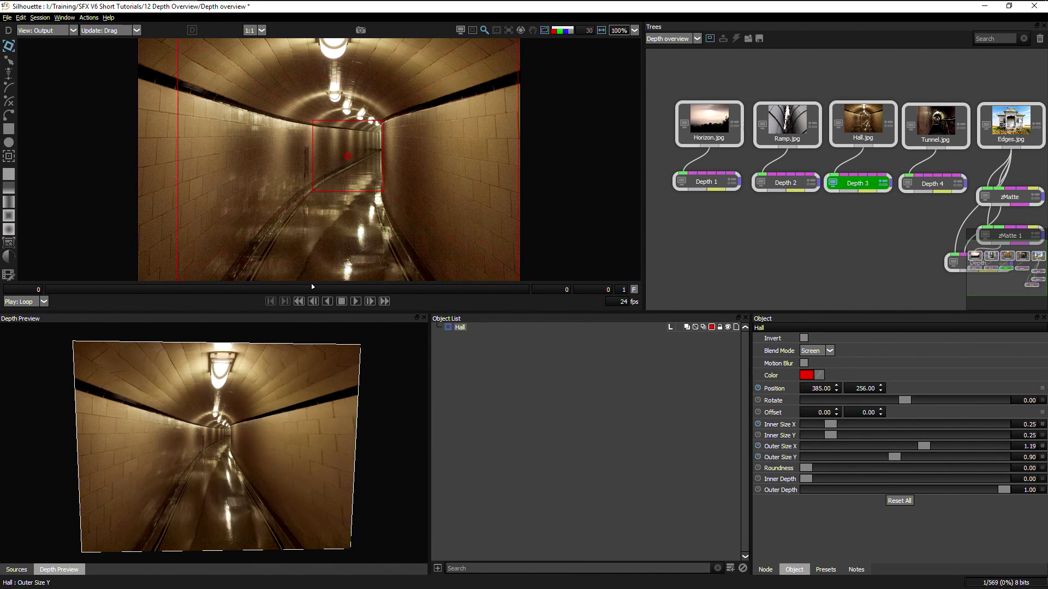
pyautogui.moveTo(346, 162); pyautogui.dragTo(339, 172)
pyautogui.moveTo(318, 449); pyautogui.dragTo(234, 483)
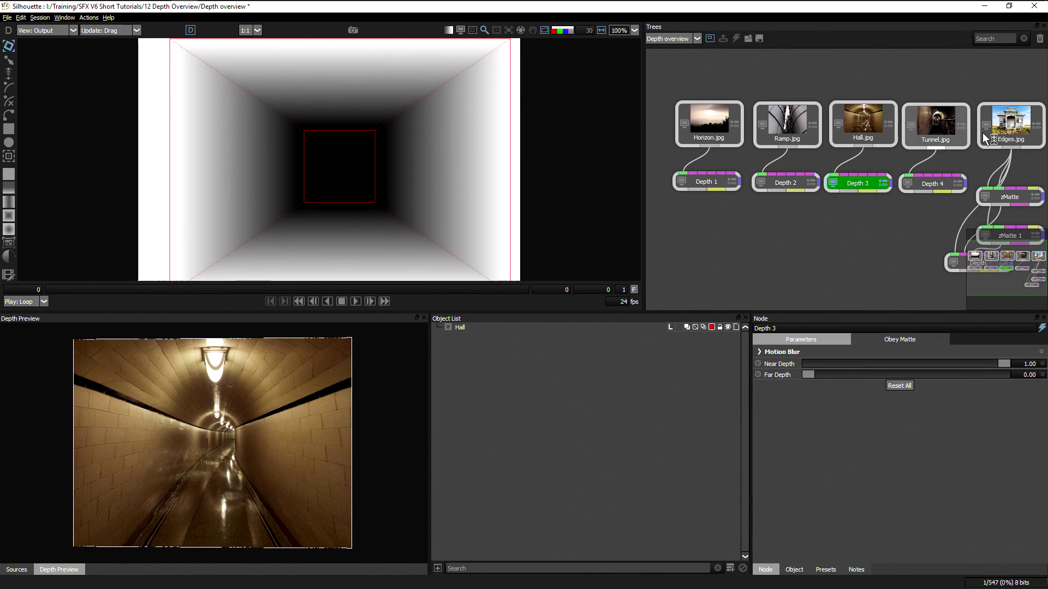
# Step: Add a Tunnel depth object to Depth 4 at the tunnel's far end, with inner size 0.28 and outer size about 1.57
pyautogui.click(922, 182)
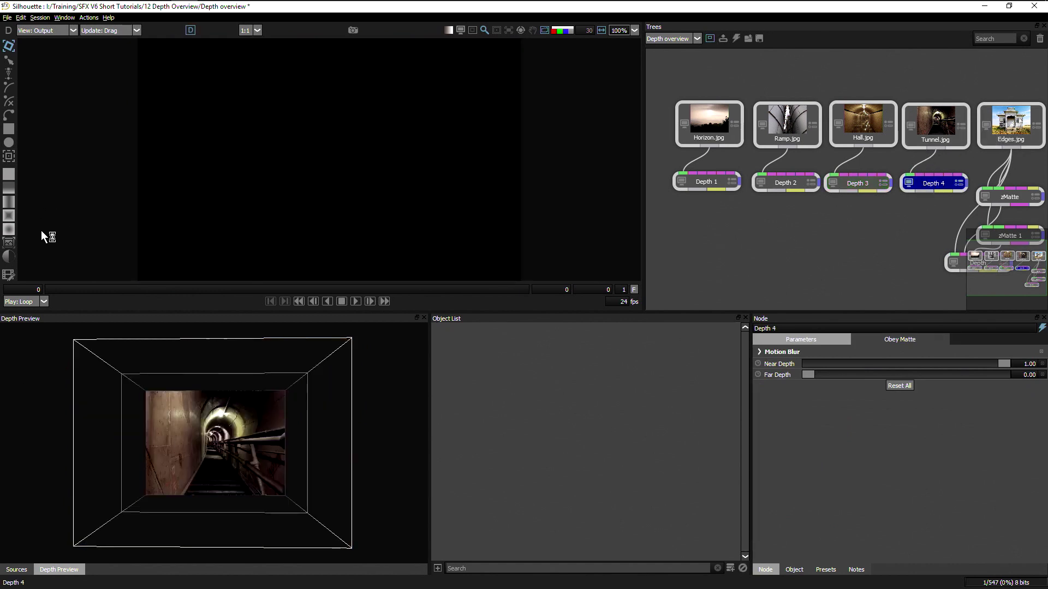
pyautogui.click(11, 230)
pyautogui.click(324, 151)
pyautogui.click(328, 153)
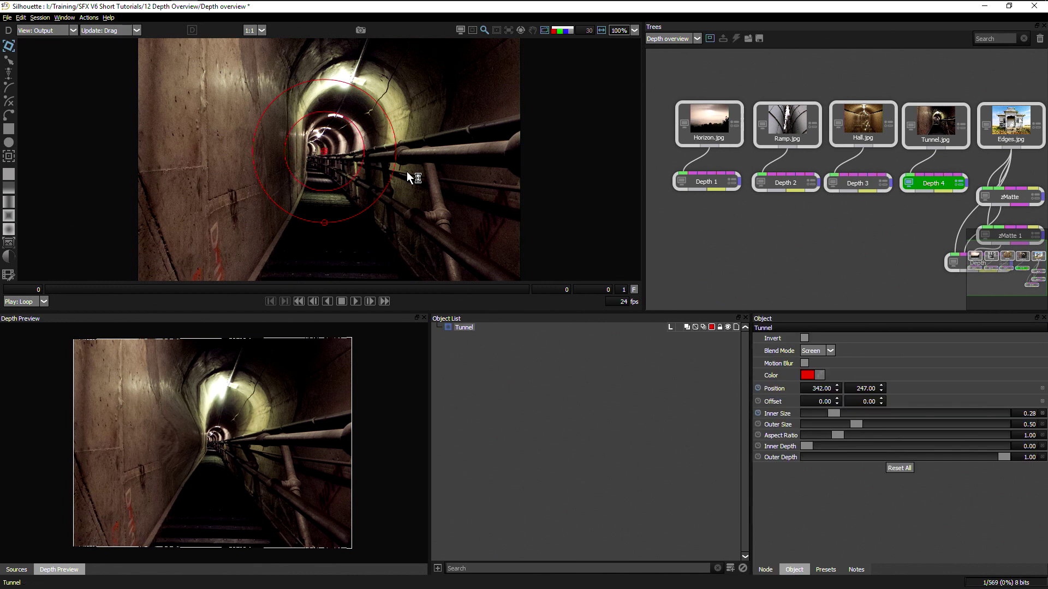
pyautogui.moveTo(396, 175); pyautogui.dragTo(535, 202)
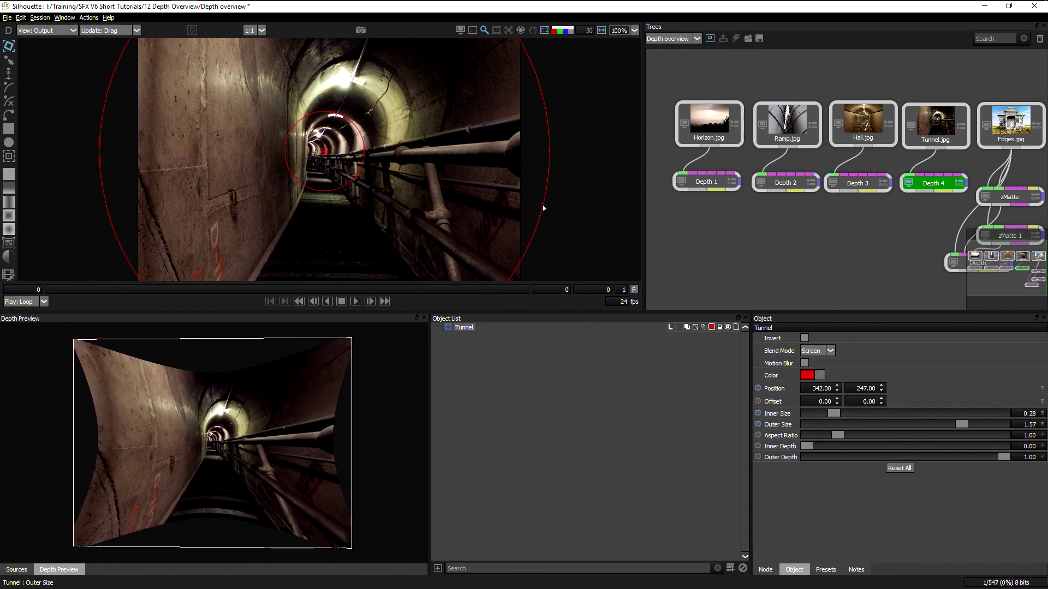
# Step: Refine the Tunnel to inner size 0.13, outer size 1.56, aspect ratio 1.86, inner depth 0.07 and outer depth 1.00
pyautogui.moveTo(272, 434); pyautogui.dragTo(230, 461)
pyautogui.moveTo(1002, 457); pyautogui.dragTo(958, 458)
pyautogui.moveTo(818, 444); pyautogui.dragTo(869, 437)
pyautogui.moveTo(256, 480); pyautogui.dragTo(233, 492)
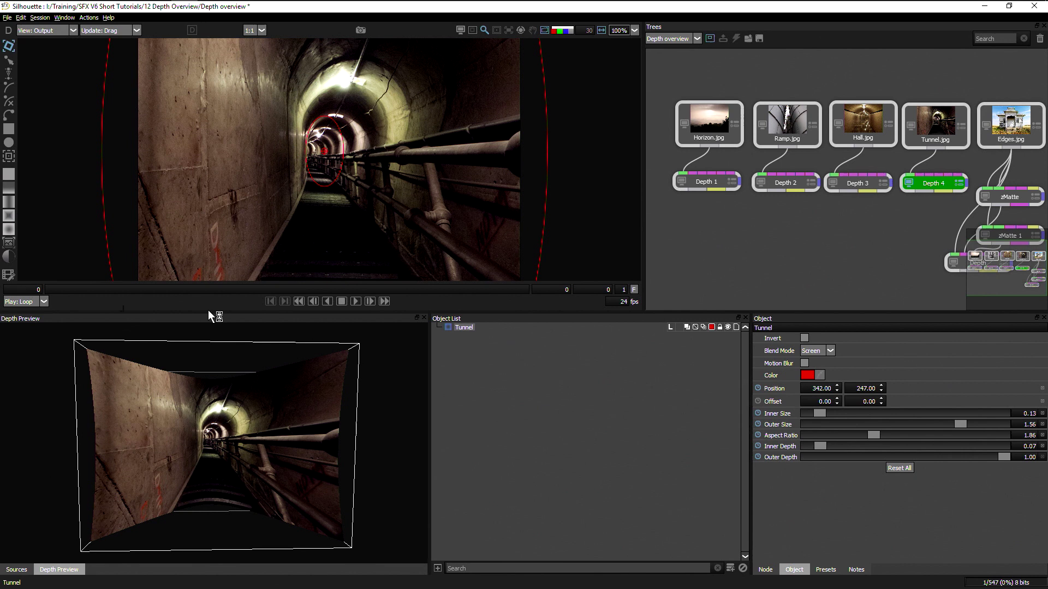
# Step: Draw a closed X-Spline around the lower diagonal railing pipe in the tunnel image and refine its outer corner point
pyautogui.click(10, 102)
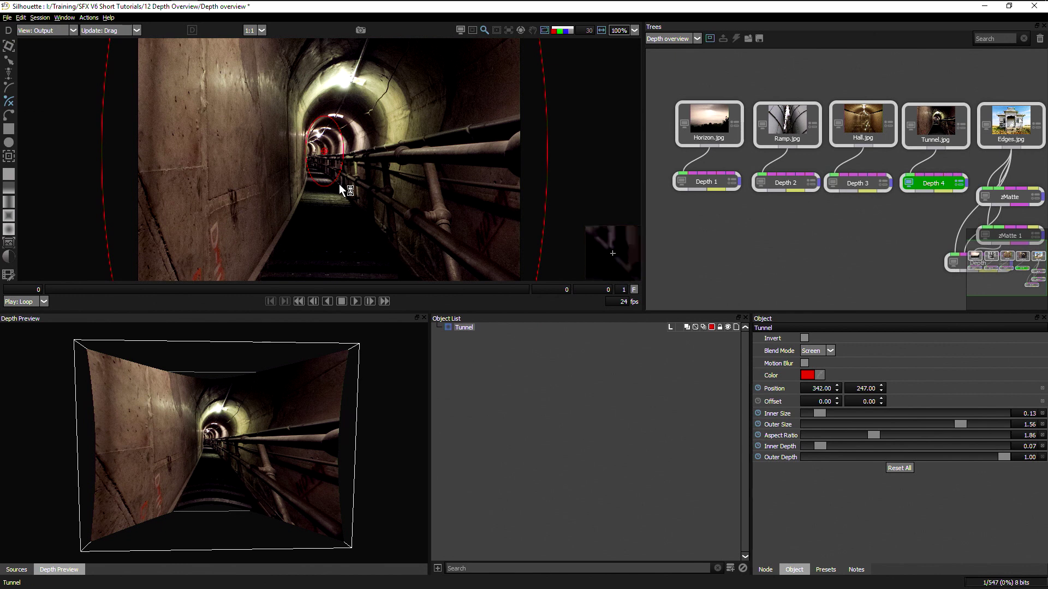
pyautogui.click(317, 163)
pyautogui.click(367, 191)
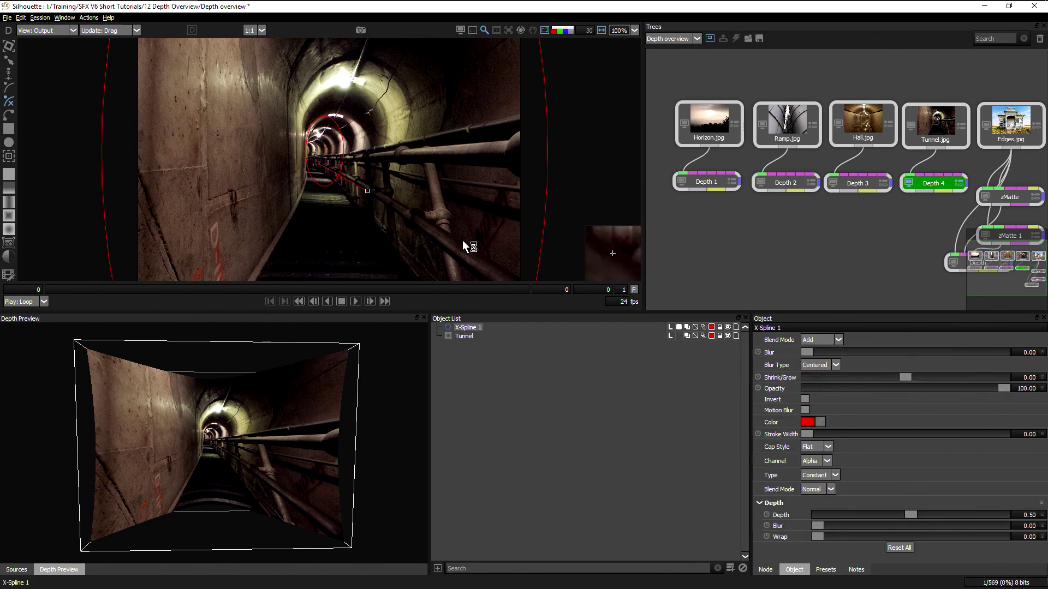
pyautogui.click(482, 280)
pyautogui.press('o')
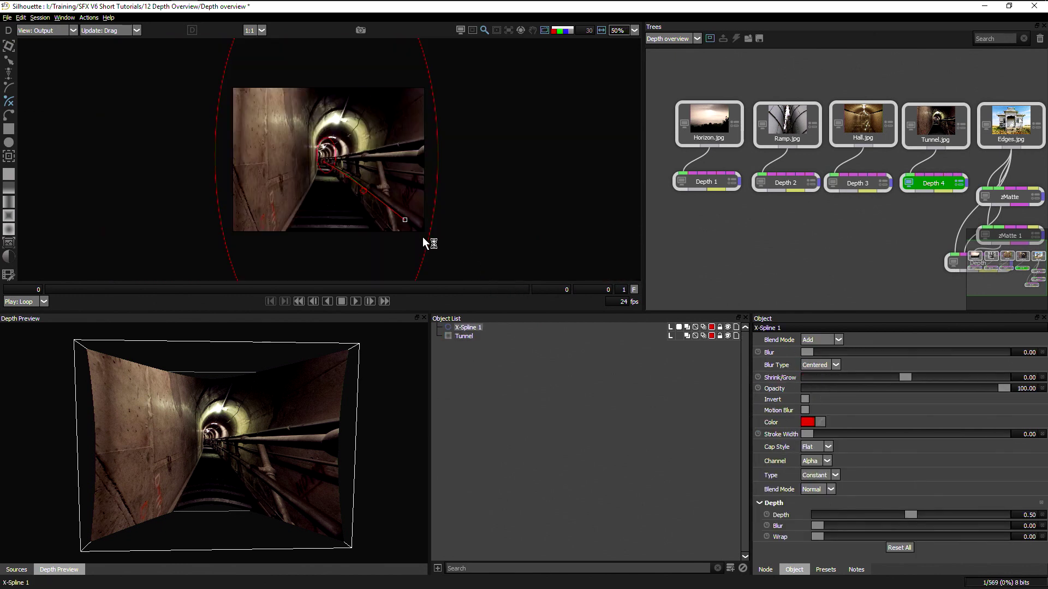
pyautogui.click(366, 180)
pyautogui.click(331, 161)
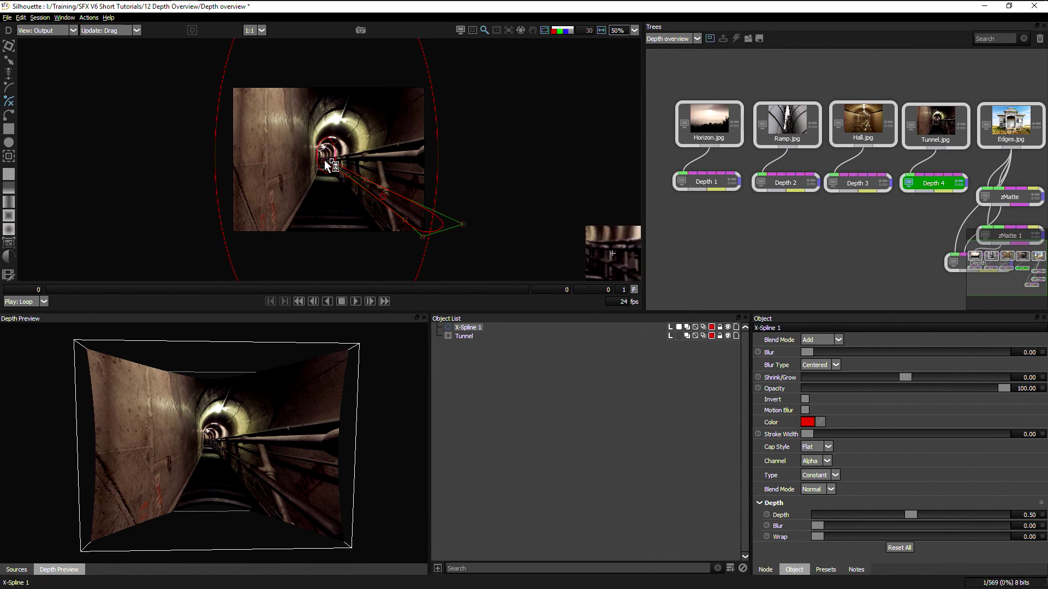
pyautogui.moveTo(463, 225); pyautogui.dragTo(447, 229)
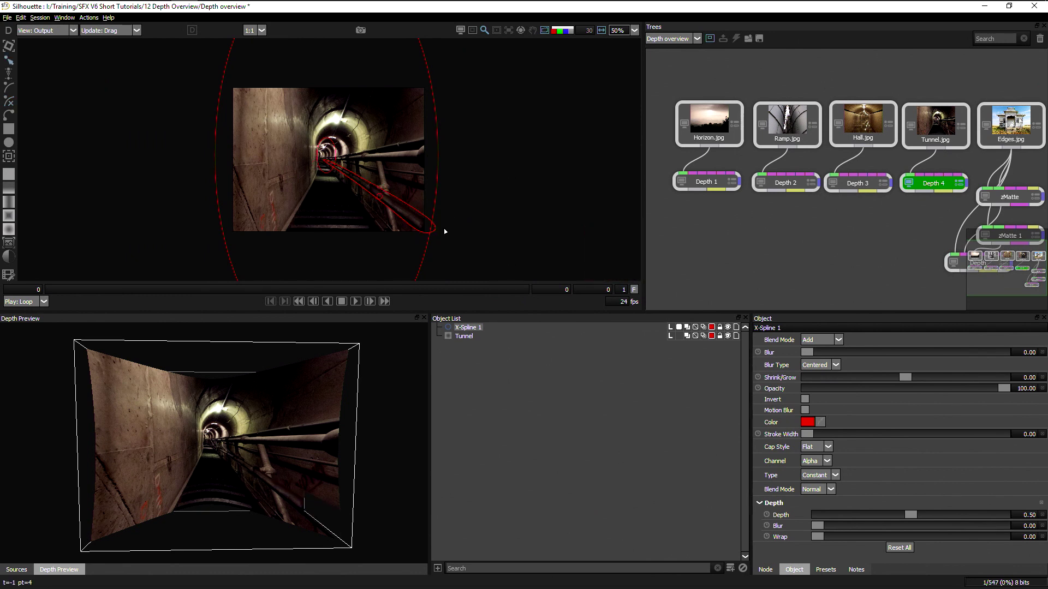
# Step: Examine the railing spline in the depth preview and depth output with the shape overlays hidden
pyautogui.moveTo(231, 467); pyautogui.dragTo(240, 439)
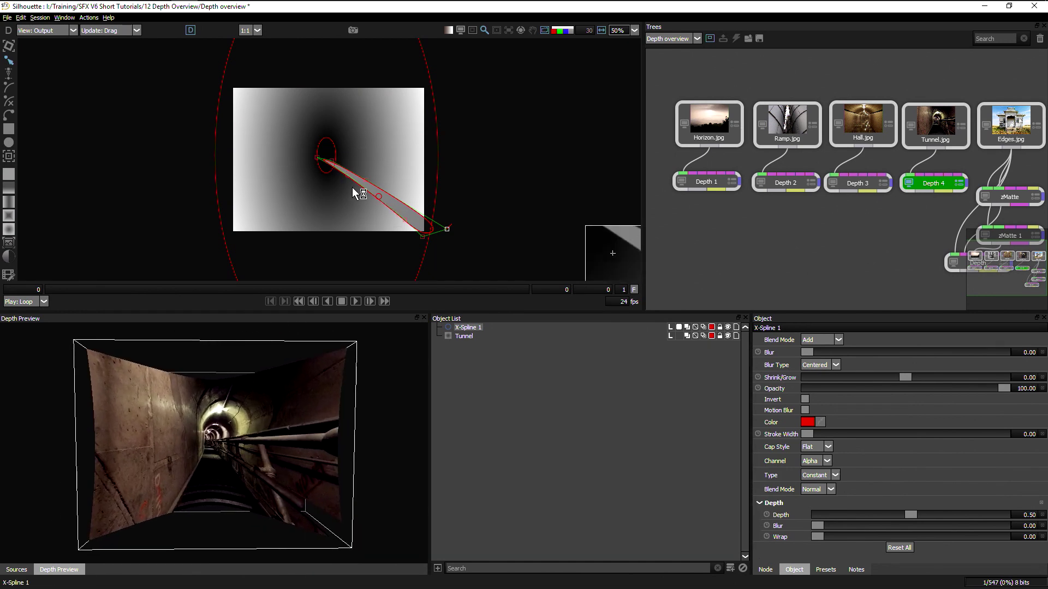
pyautogui.scroll(3, 348, 196)
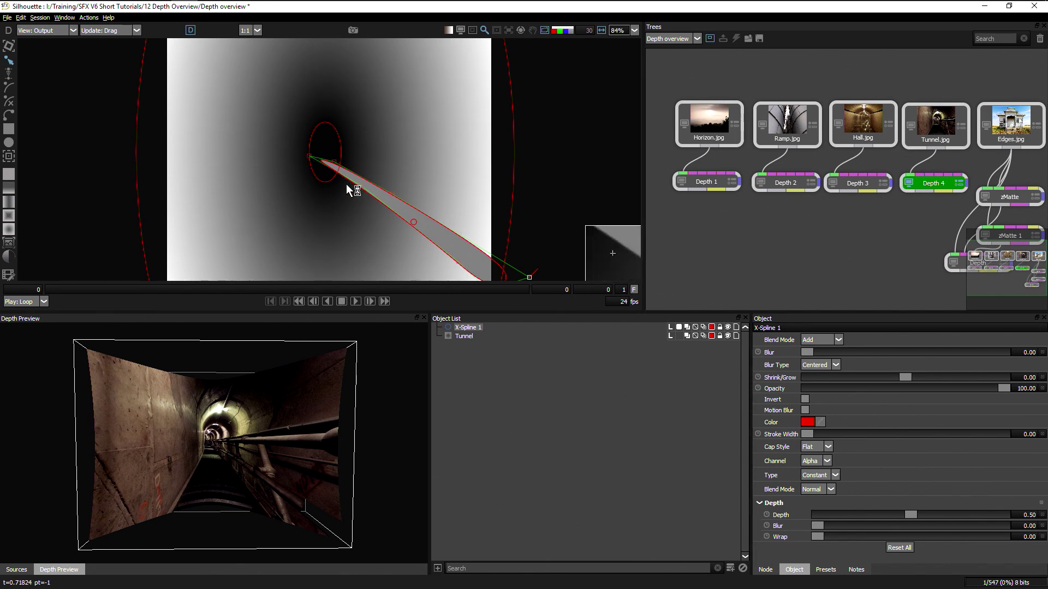
pyautogui.press('o')
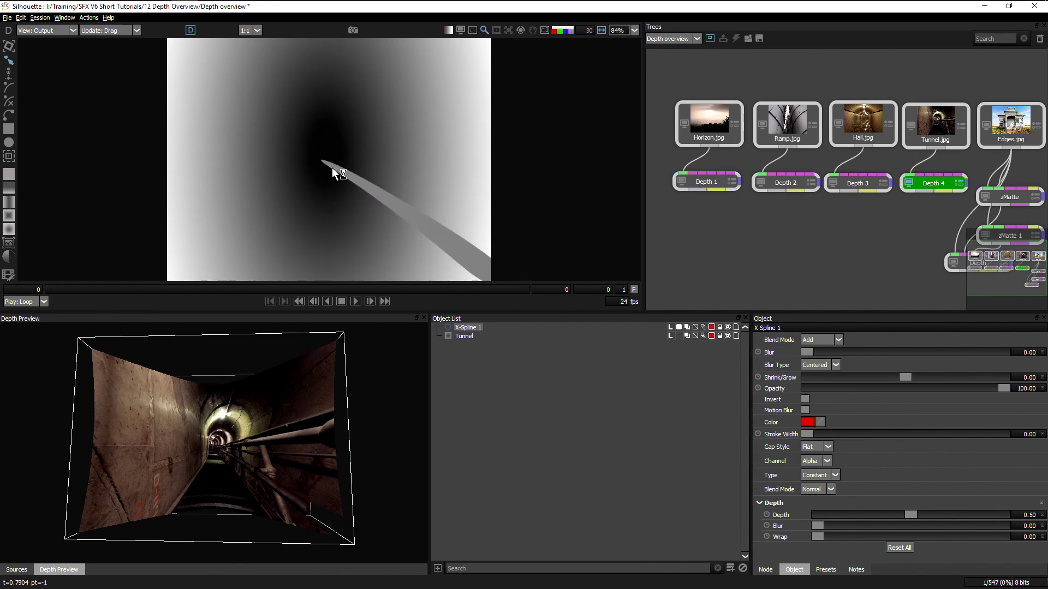
# Step: Set the depth type of the railing X-Spline to Linear
pyautogui.moveTo(279, 431); pyautogui.dragTo(222, 451)
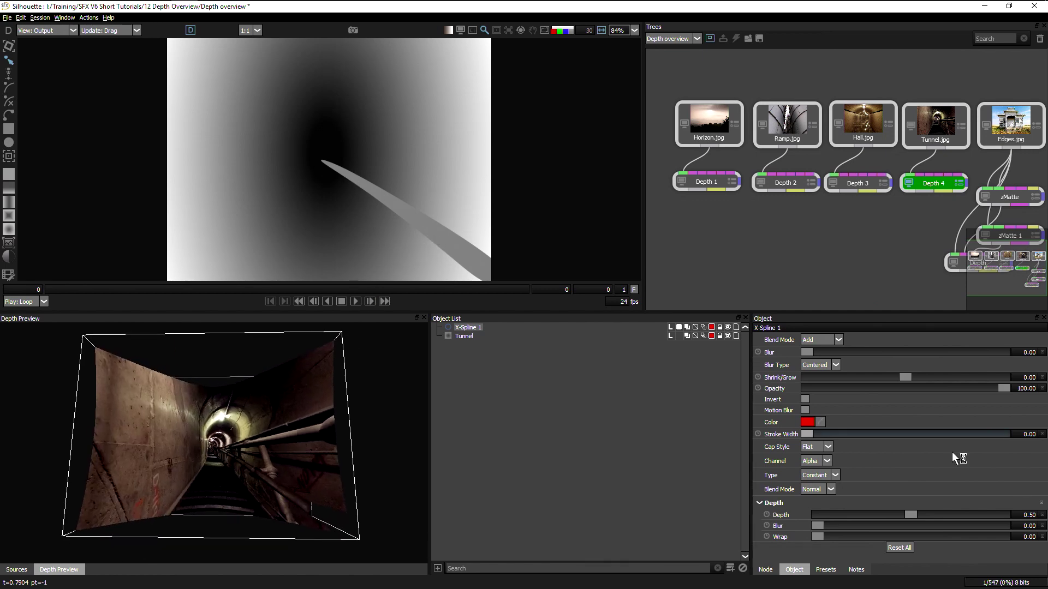
pyautogui.click(830, 474)
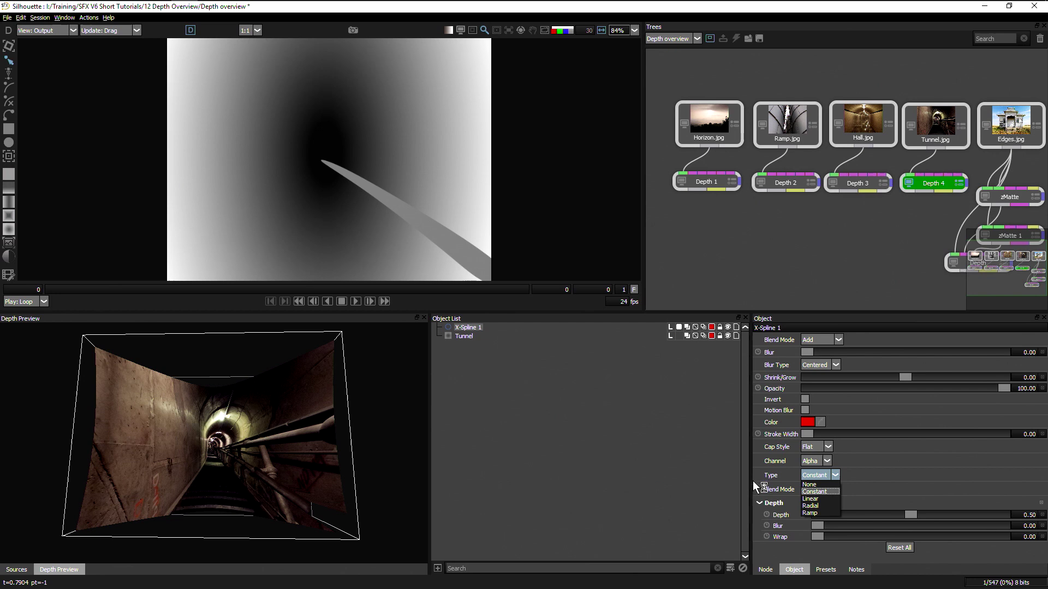
pyautogui.click(865, 474)
pyautogui.click(831, 475)
pyautogui.click(811, 499)
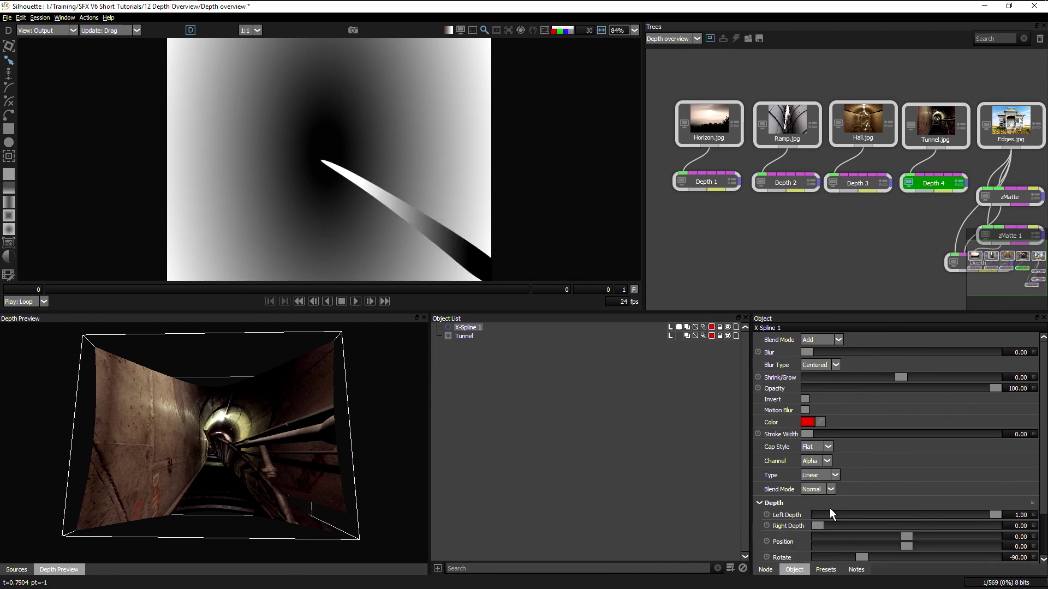
# Step: Set the railing spline's Left Depth to 0.13 and Right Depth to 0.98, checking the fit in the depth preview
pyautogui.moveTo(994, 514); pyautogui.dragTo(826, 516)
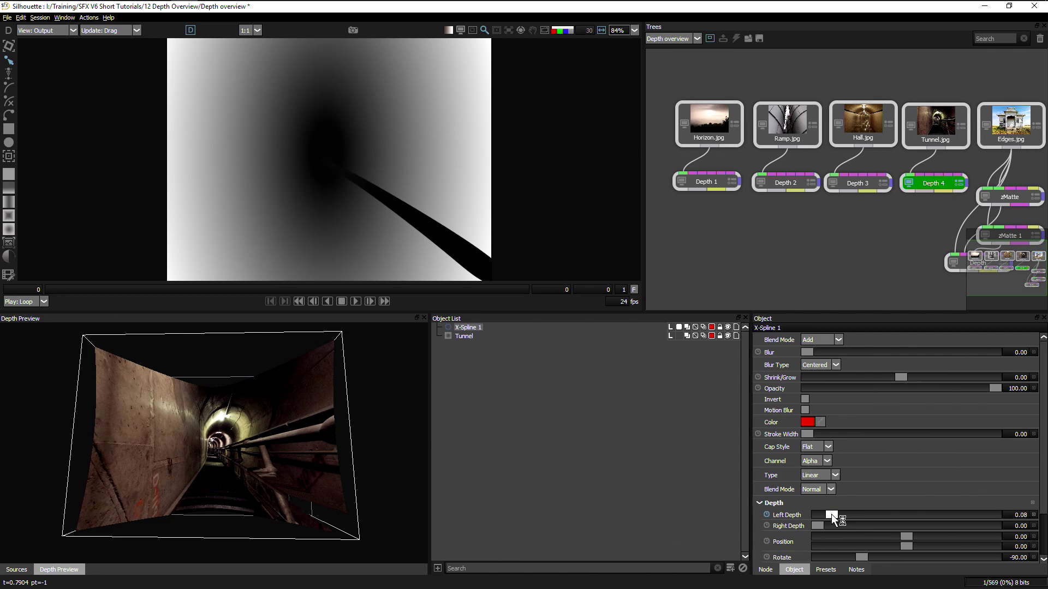
pyautogui.moveTo(827, 529); pyautogui.dragTo(967, 523)
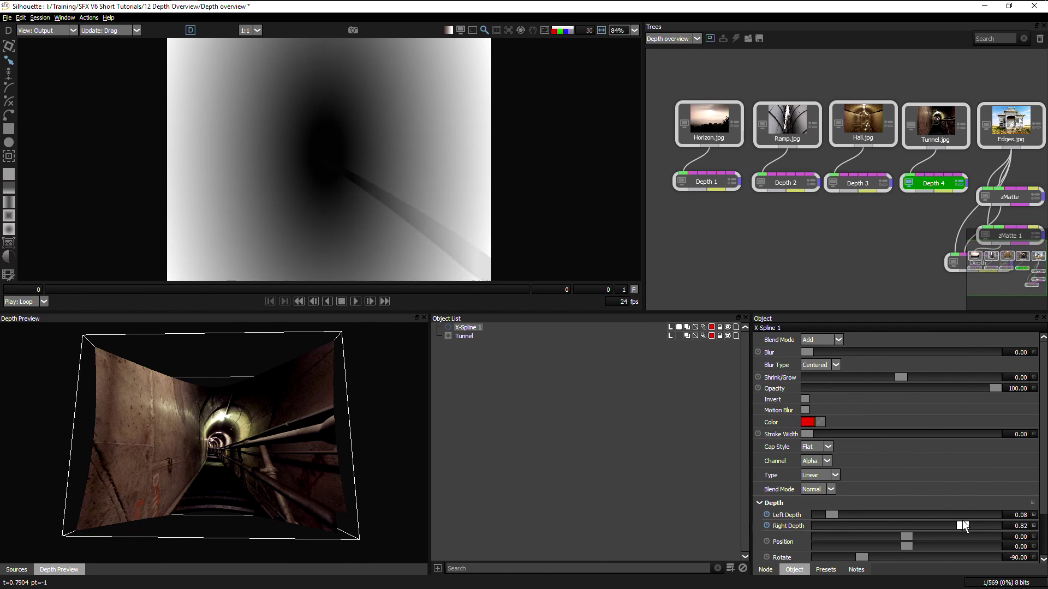
pyautogui.moveTo(373, 532); pyautogui.dragTo(241, 512)
pyautogui.click(970, 527)
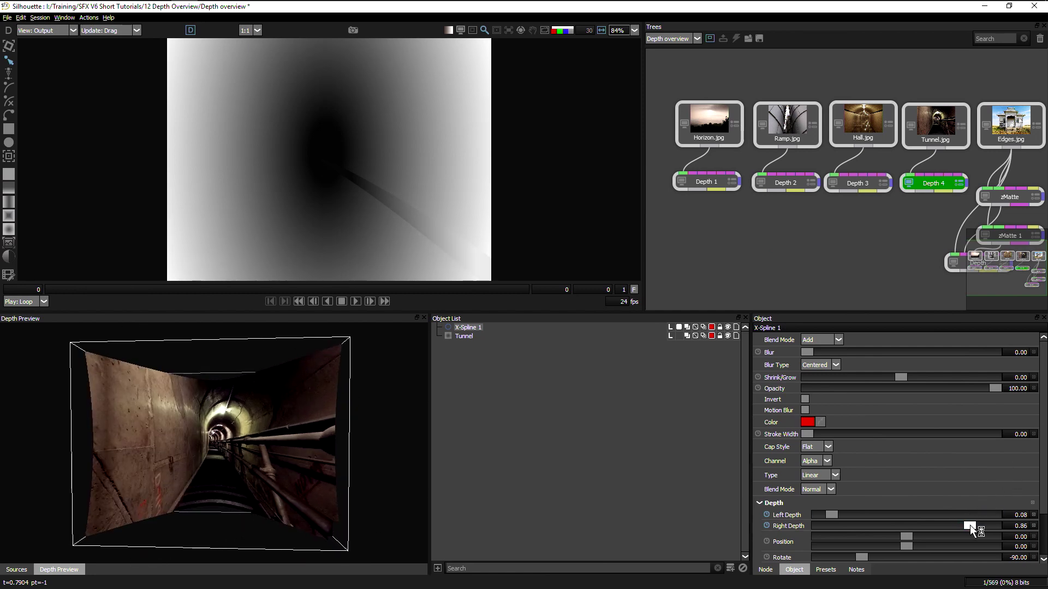
pyautogui.moveTo(305, 521); pyautogui.dragTo(221, 512)
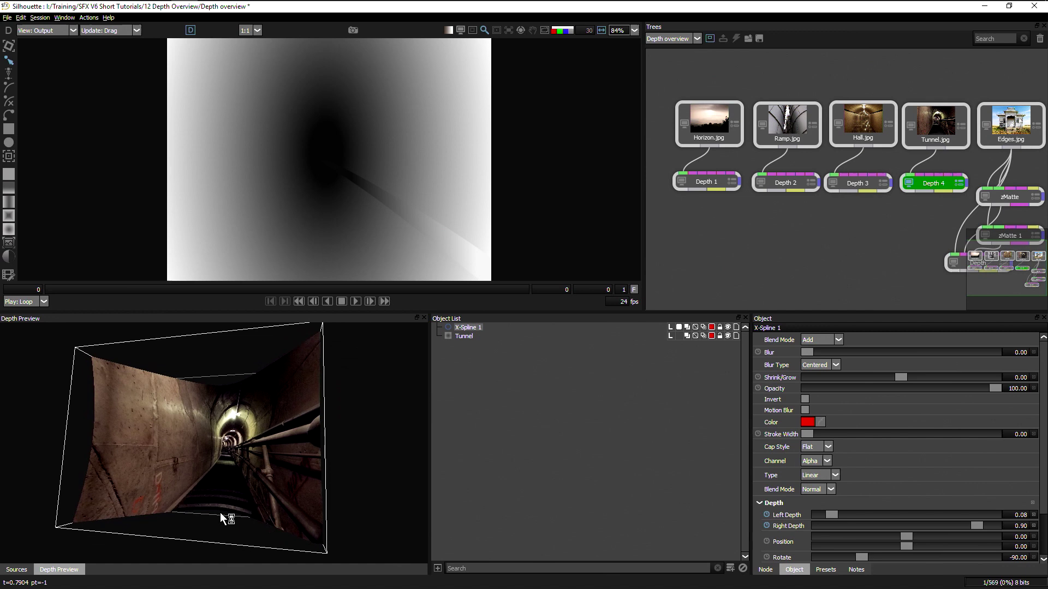
pyautogui.moveTo(989, 527); pyautogui.dragTo(984, 525)
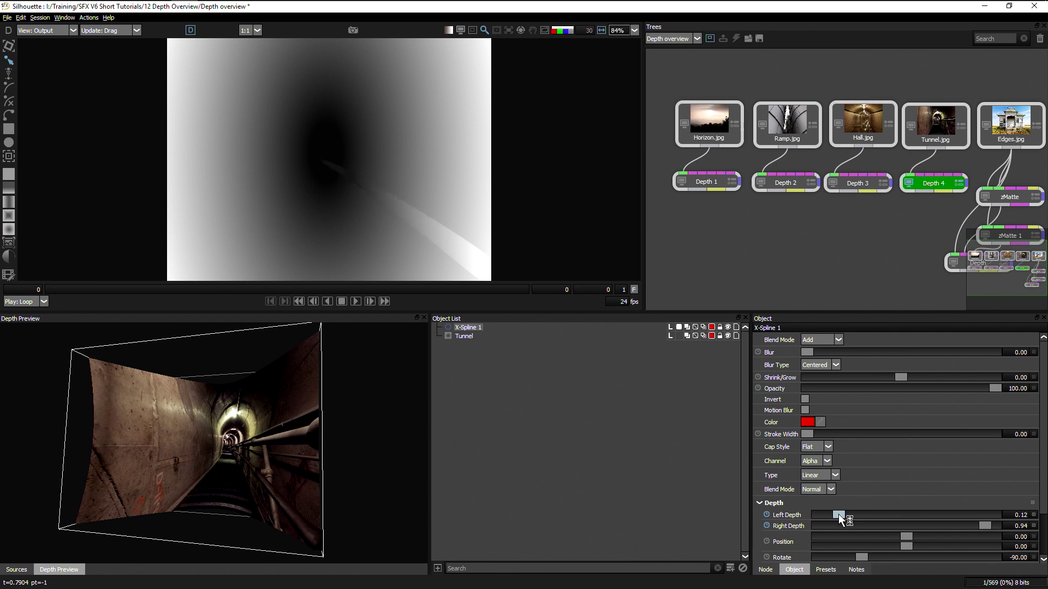
pyautogui.moveTo(246, 515); pyautogui.dragTo(257, 489)
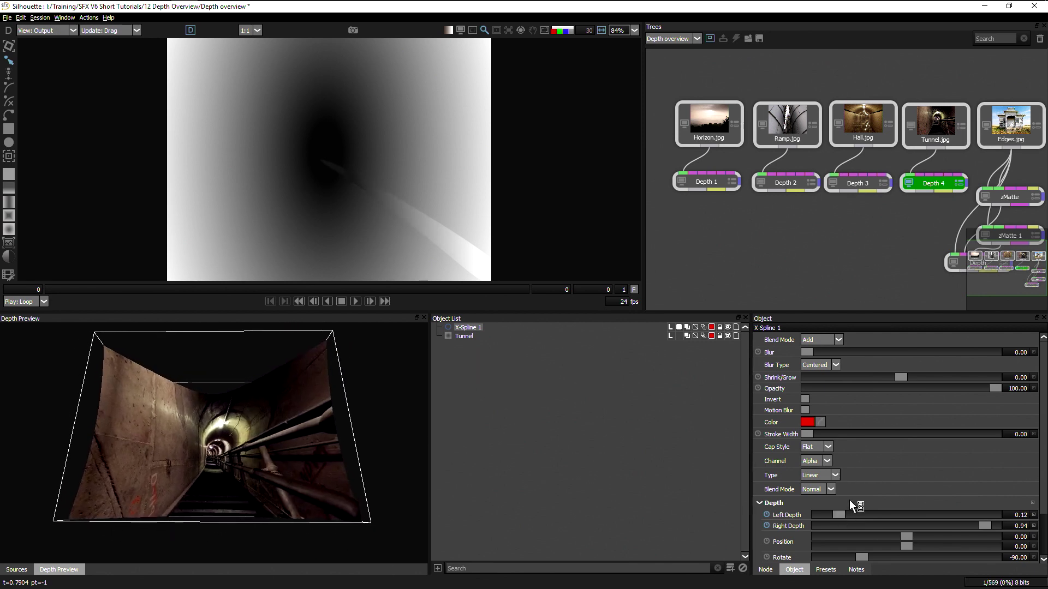
pyautogui.moveTo(841, 514); pyautogui.dragTo(841, 513)
pyautogui.moveTo(984, 525); pyautogui.dragTo(987, 525)
pyautogui.moveTo(256, 487); pyautogui.dragTo(250, 512)
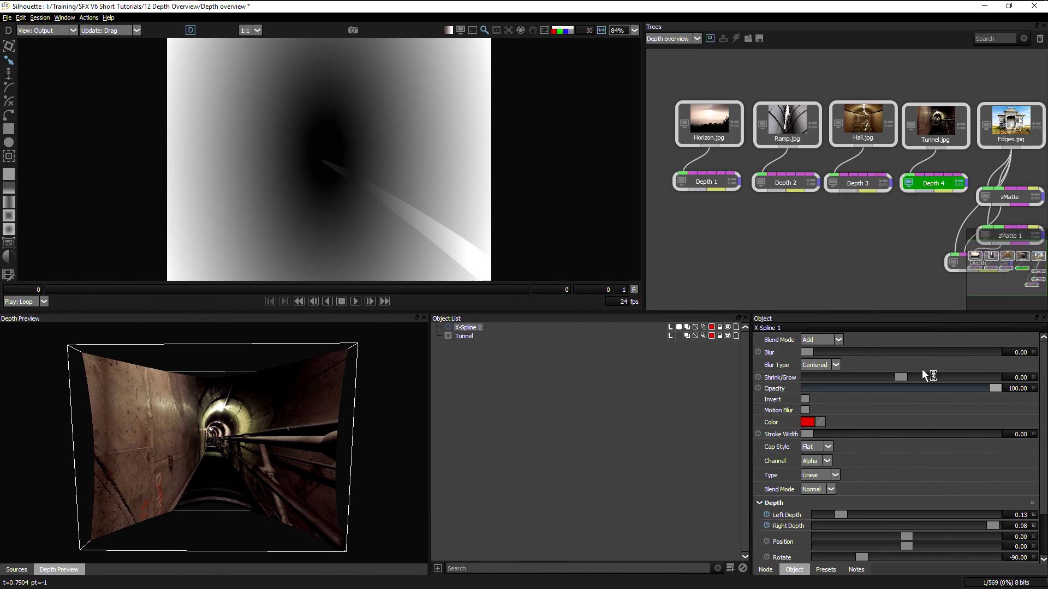
# Step: Apply a depth blur of about 4.83 to the railing spline and increase its wrap slightly
pyautogui.scroll(-3, 813, 359)
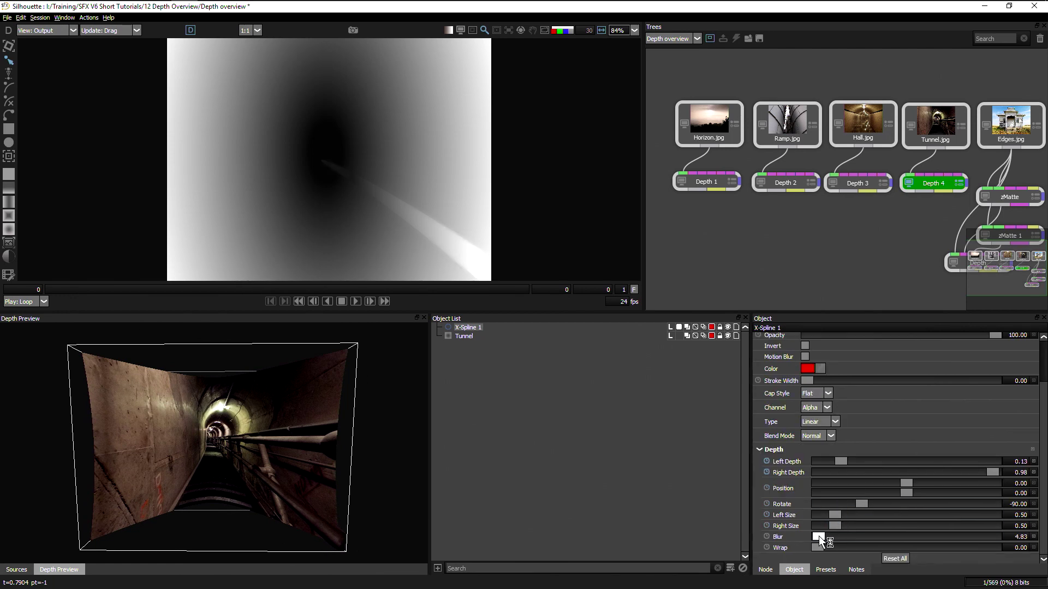
pyautogui.moveTo(818, 536); pyautogui.dragTo(820, 535)
pyautogui.moveTo(358, 544); pyautogui.dragTo(299, 503)
pyautogui.moveTo(816, 546); pyautogui.dragTo(826, 548)
pyautogui.moveTo(258, 504)
pyautogui.mouseDown()
pyautogui.moveTo(248, 505)
pyautogui.moveTo(258, 505)
pyautogui.mouseUp()
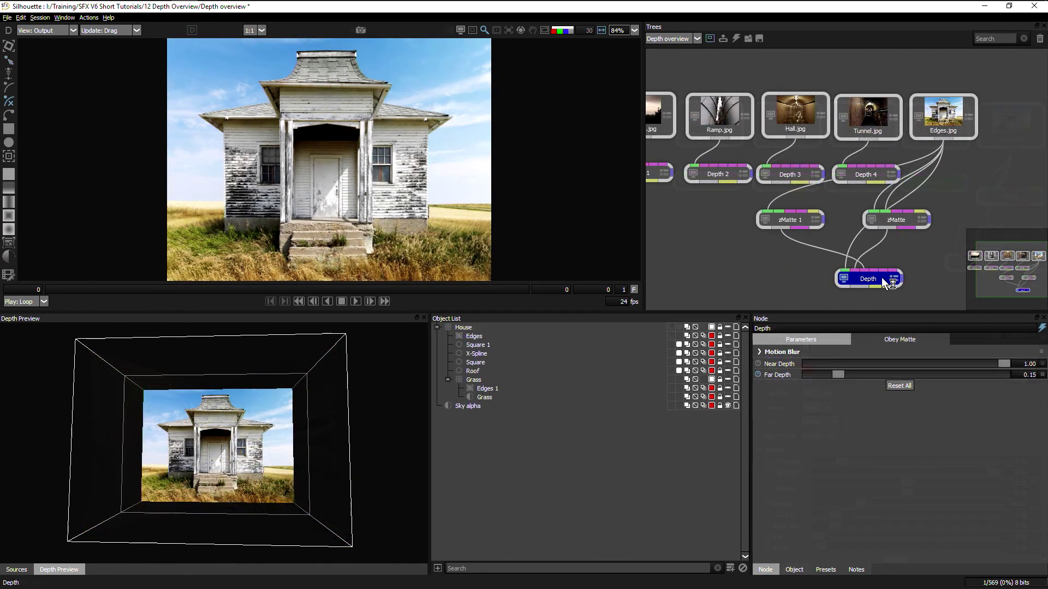
# Step: Reposition the two zMatte nodes above the Depth node and inspect the sky and grass mattes they produce
pyautogui.moveTo(794, 225); pyautogui.dragTo(817, 228)
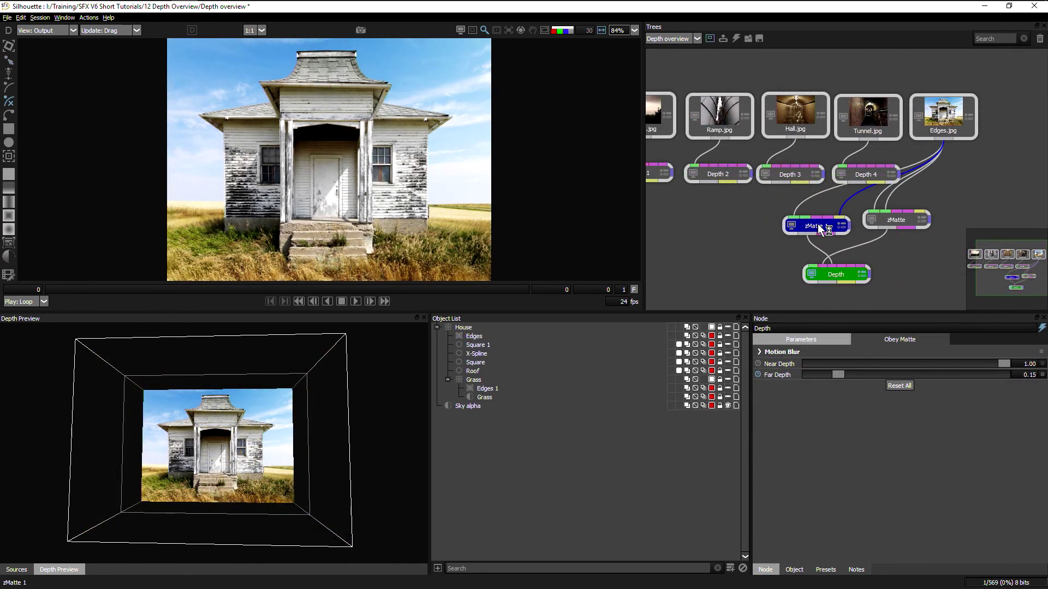
pyautogui.moveTo(891, 217); pyautogui.dragTo(903, 224)
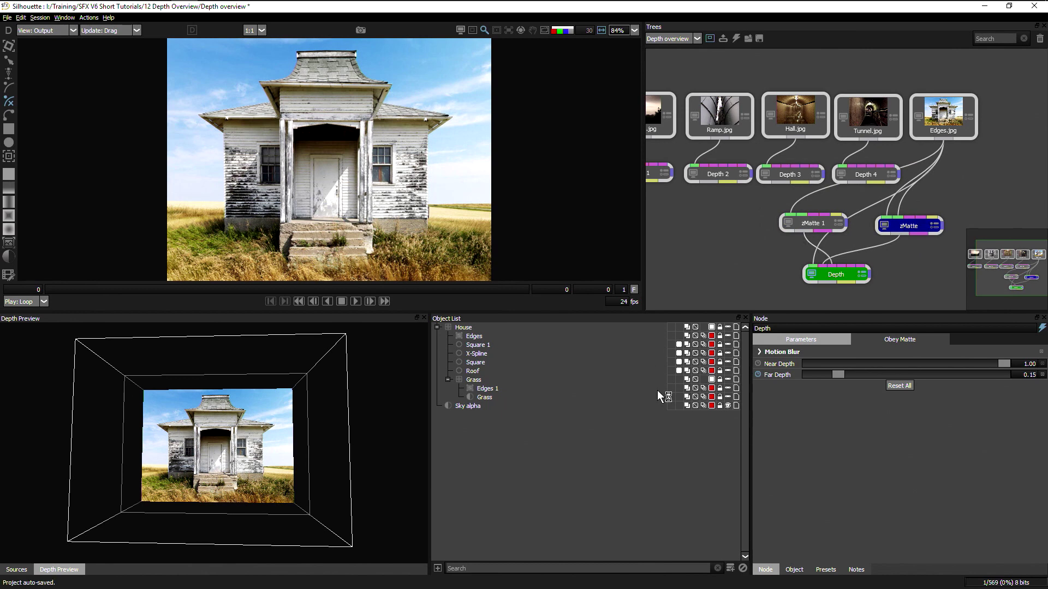
pyautogui.click(908, 227)
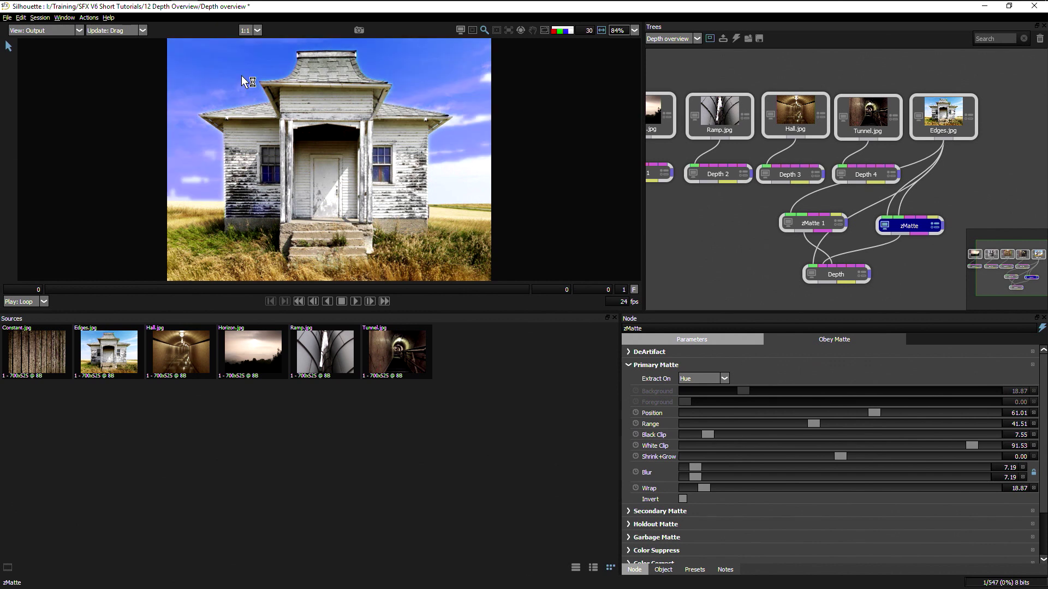
pyautogui.click(841, 280)
pyautogui.click(814, 224)
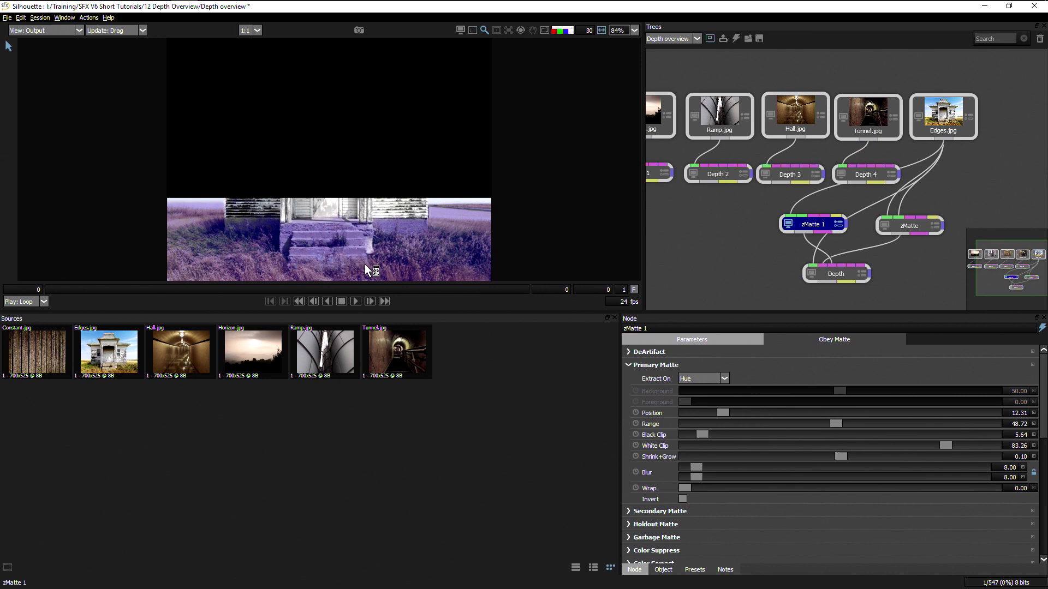
pyautogui.press('a')
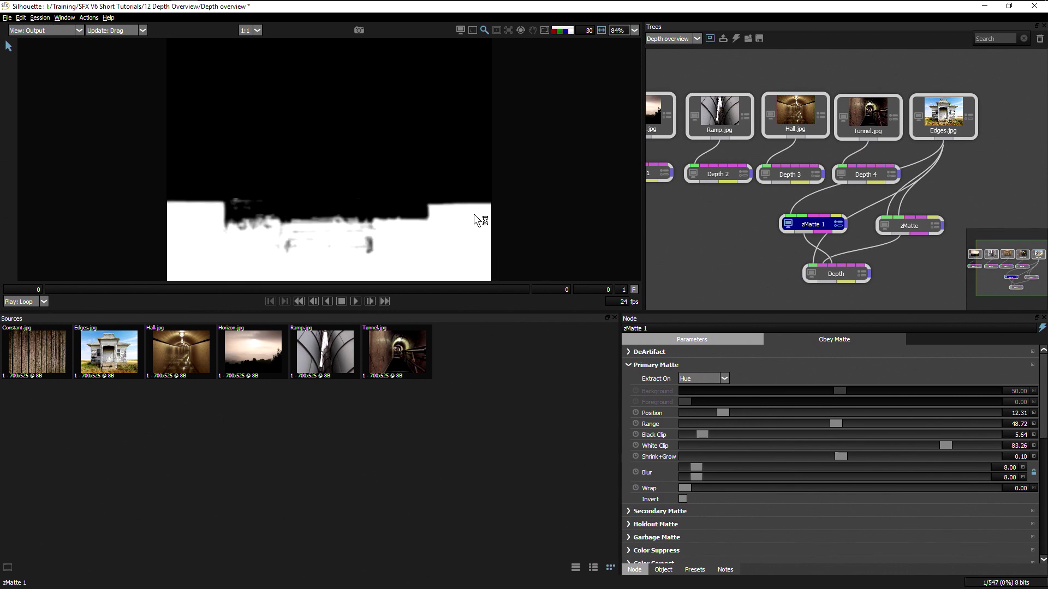
pyautogui.press('a')
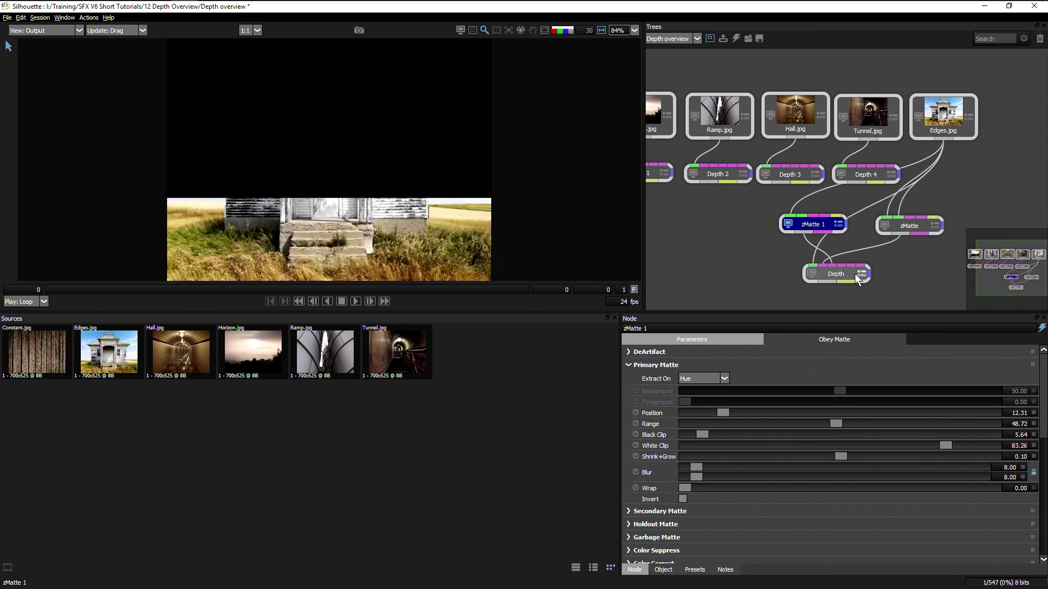
# Step: Inspect the Grass alpha object's settings and available depth types in the Depth node fed by the zMattes
pyautogui.click(849, 275)
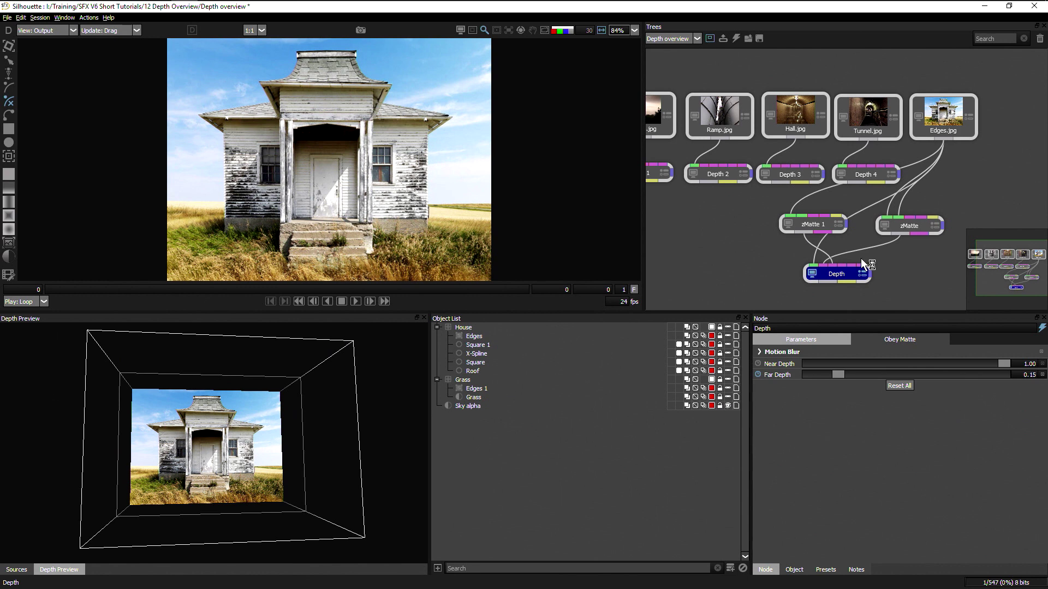
pyautogui.click(474, 398)
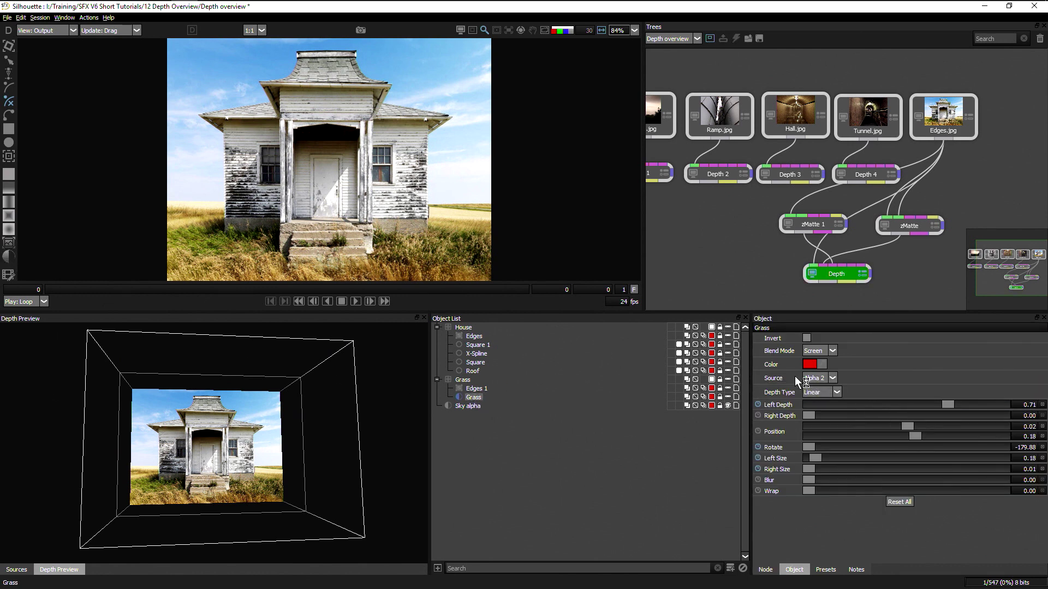
pyautogui.click(828, 391)
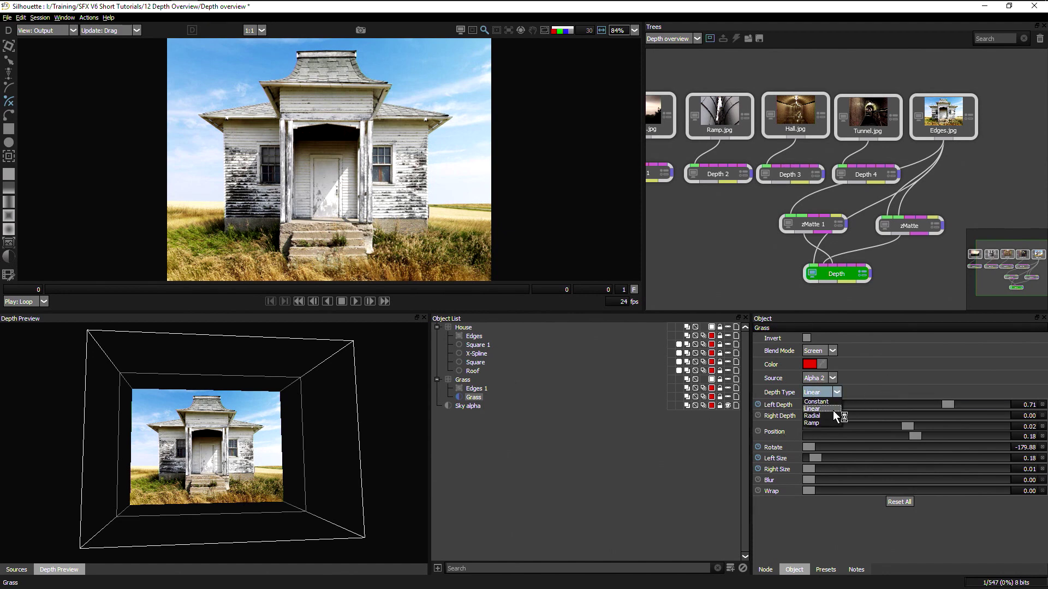
pyautogui.click(611, 476)
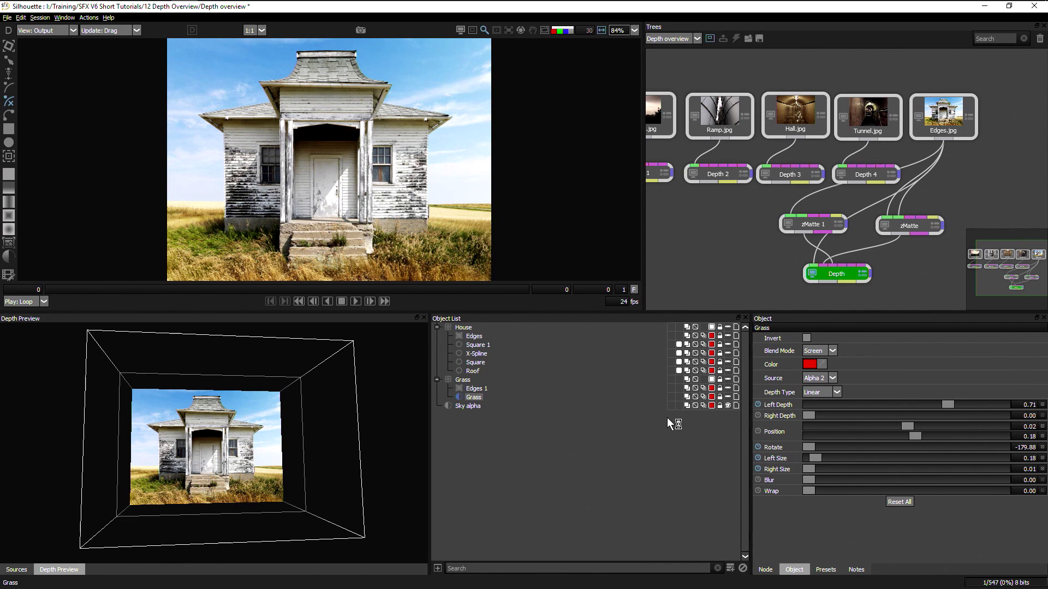
# Step: Enable the Grass layer with its Grass alpha and Edges 1 objects and check the ground in the depth preview
pyautogui.click(728, 396)
pyautogui.click(727, 379)
pyautogui.moveTo(240, 521)
pyautogui.mouseDown()
pyautogui.moveTo(231, 517)
pyautogui.moveTo(249, 514)
pyautogui.mouseUp()
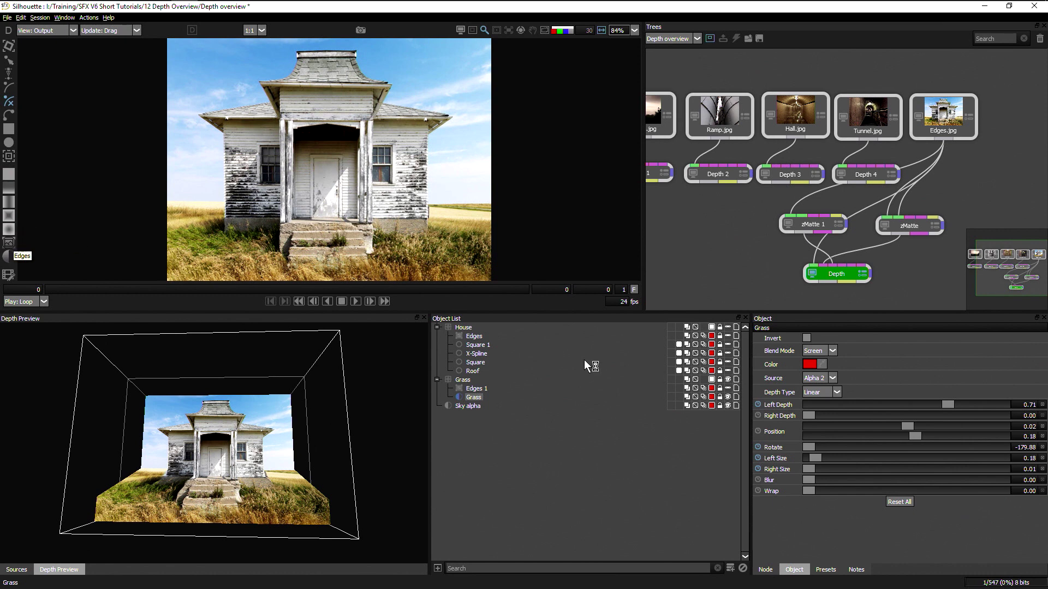
pyautogui.click(728, 388)
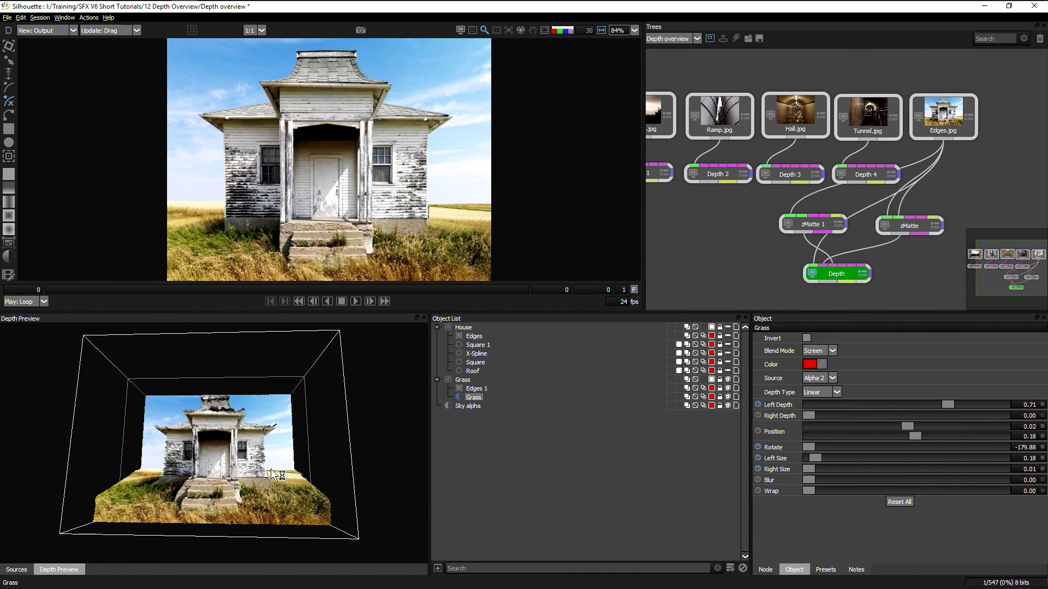
# Step: Enable the House layer's Roof, Square, X-Spline, Square 1 and Edges objects and review the house's depth
pyautogui.click(728, 370)
pyautogui.click(728, 362)
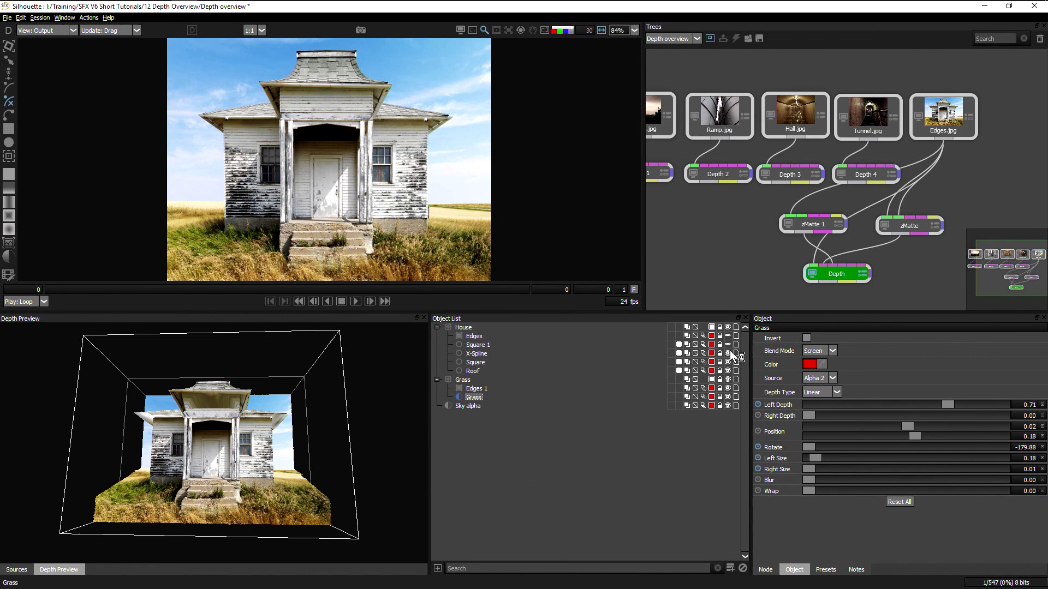
pyautogui.click(728, 353)
pyautogui.moveTo(229, 455); pyautogui.dragTo(243, 489)
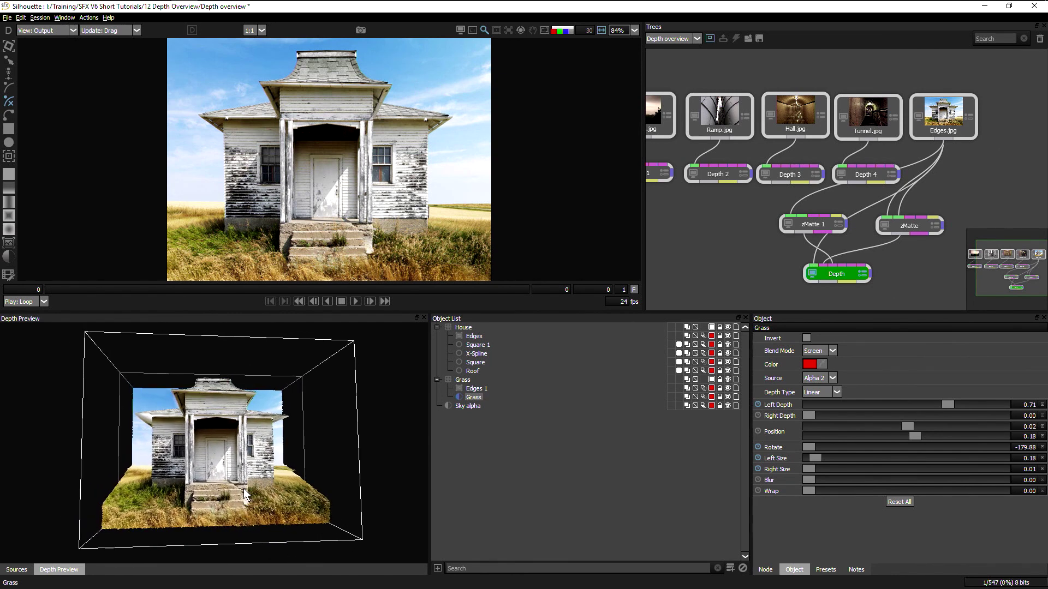
pyautogui.click(562, 184)
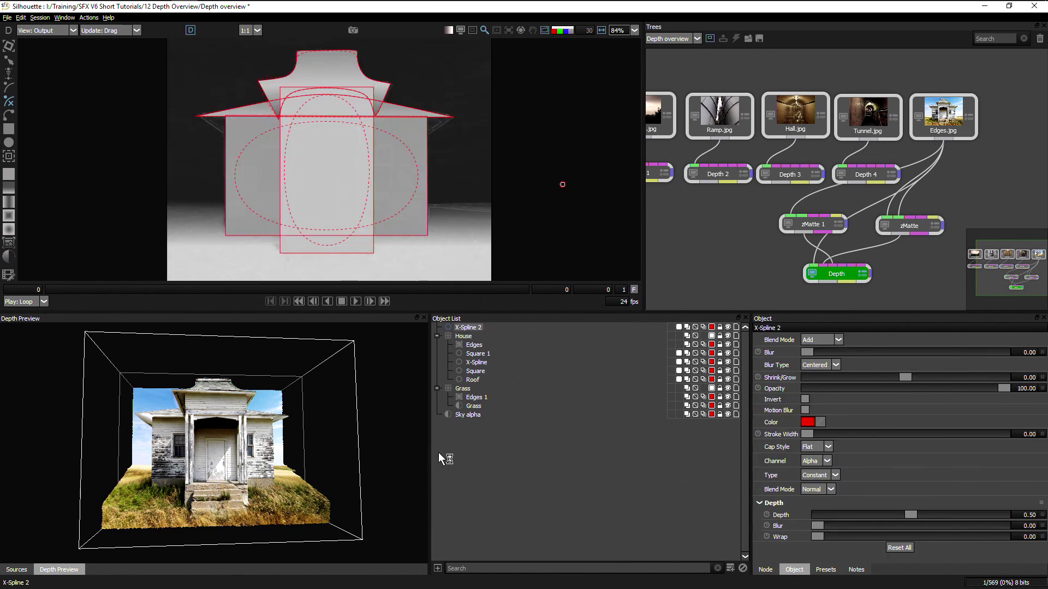
# Step: Save the project and create a new session named "Roto Blend" from the Ramp.jpg source
pyautogui.hotkey('ctrl', 's')
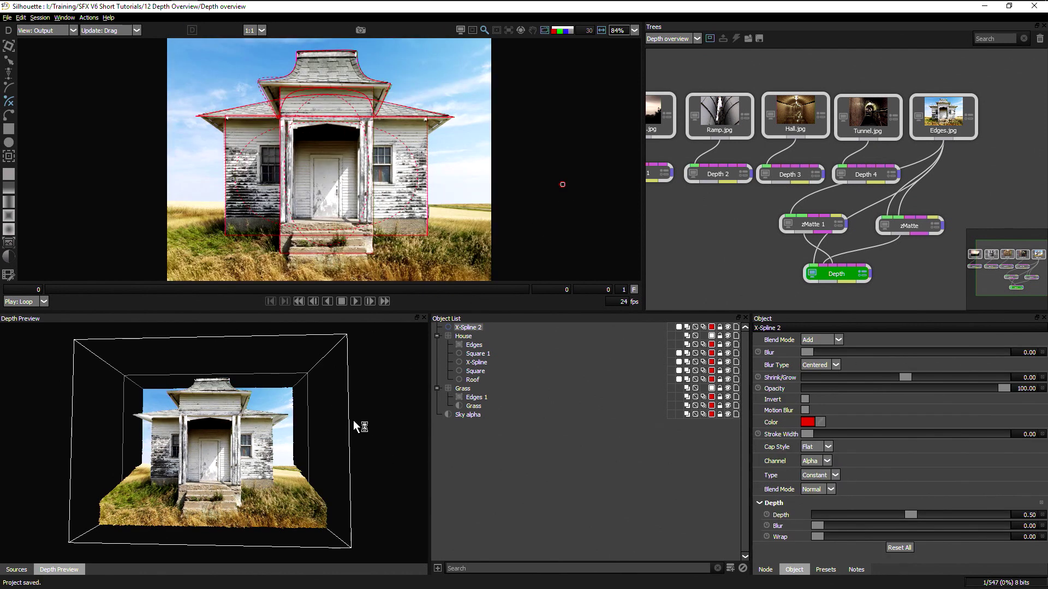
pyautogui.click(667, 48)
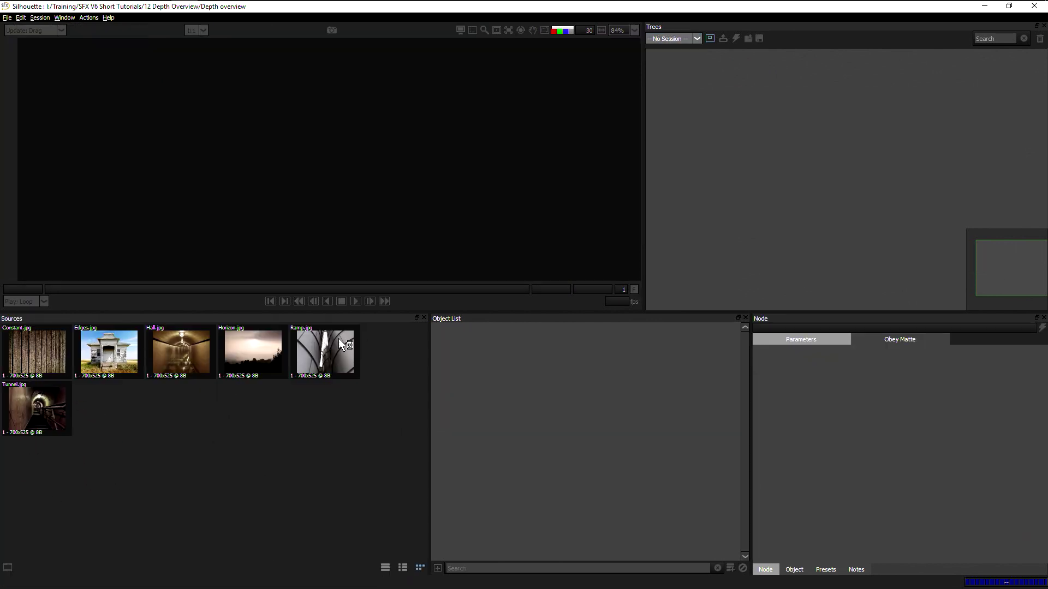
pyautogui.moveTo(326, 360); pyautogui.dragTo(790, 119)
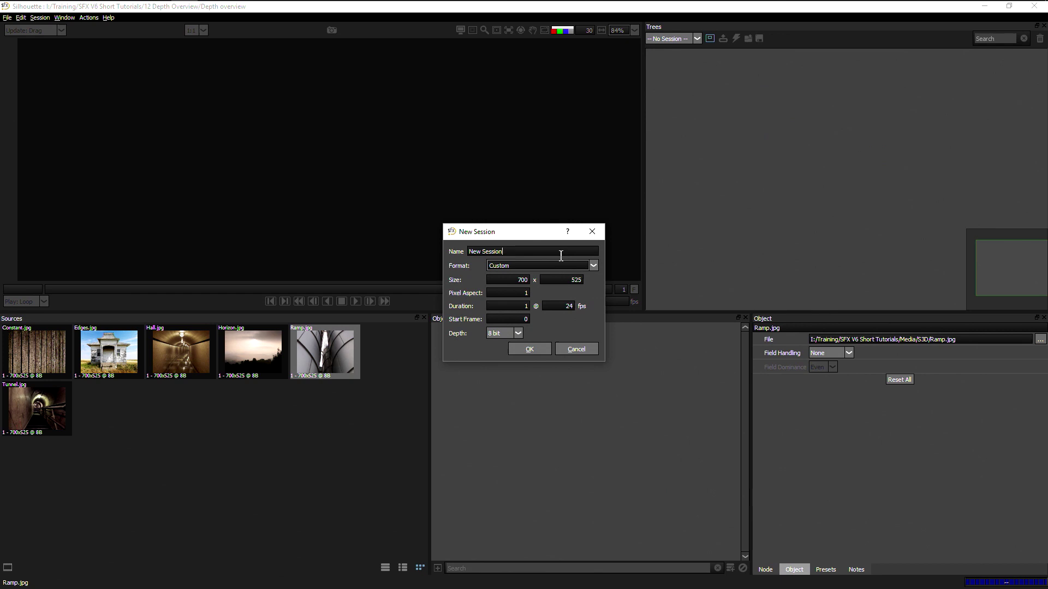
pyautogui.write('Roto Blend')
pyautogui.press('Return')
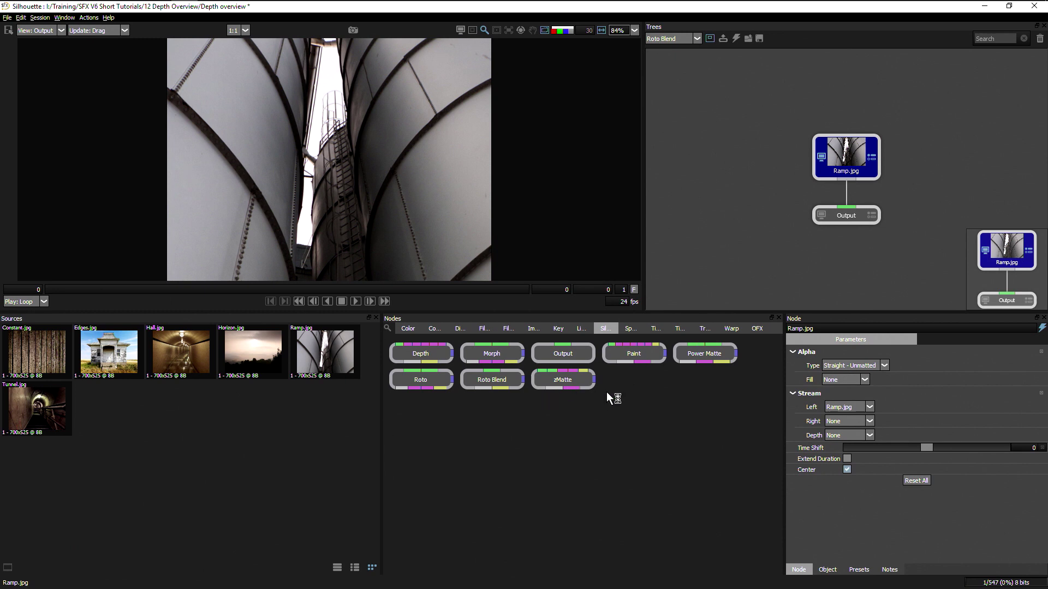
# Step: Insert a Roto Blend node between Ramp.jpg and Output in the new session's tree
pyautogui.moveTo(476, 384); pyautogui.dragTo(553, 358)
pyautogui.moveTo(485, 381); pyautogui.dragTo(852, 190)
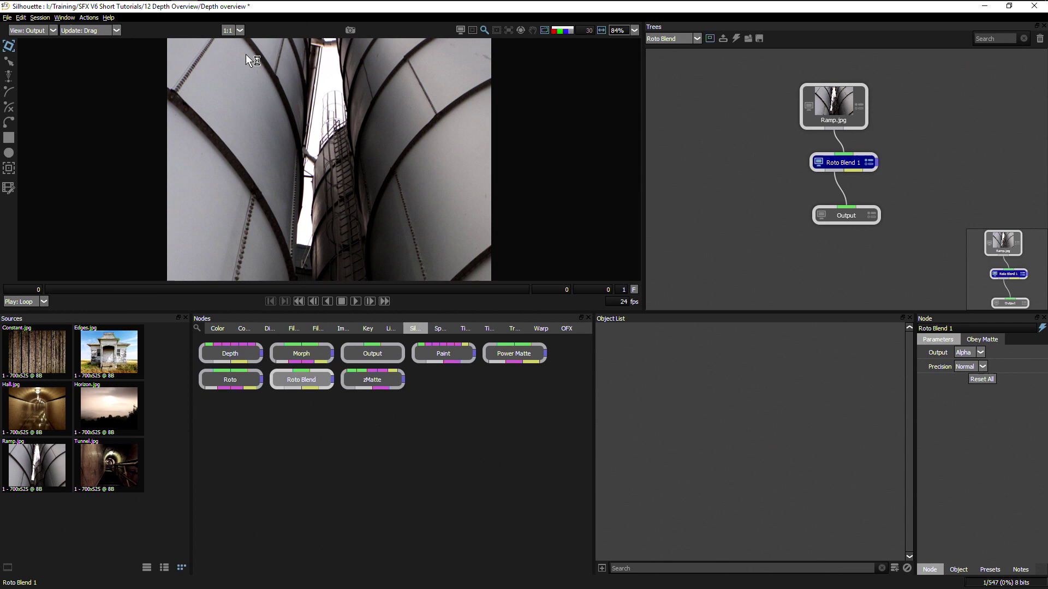
# Step: Draw a four-point X-Spline around the left edge of the silo image and rename it "Left side"
pyautogui.scroll(-1, 162, 198)
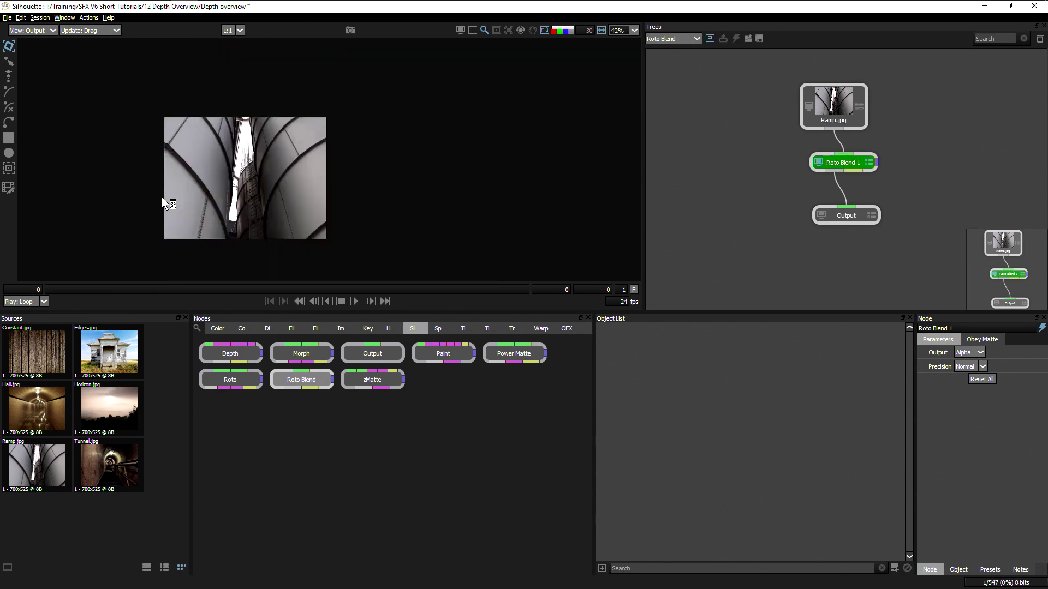
pyautogui.moveTo(254, 188); pyautogui.dragTo(352, 171)
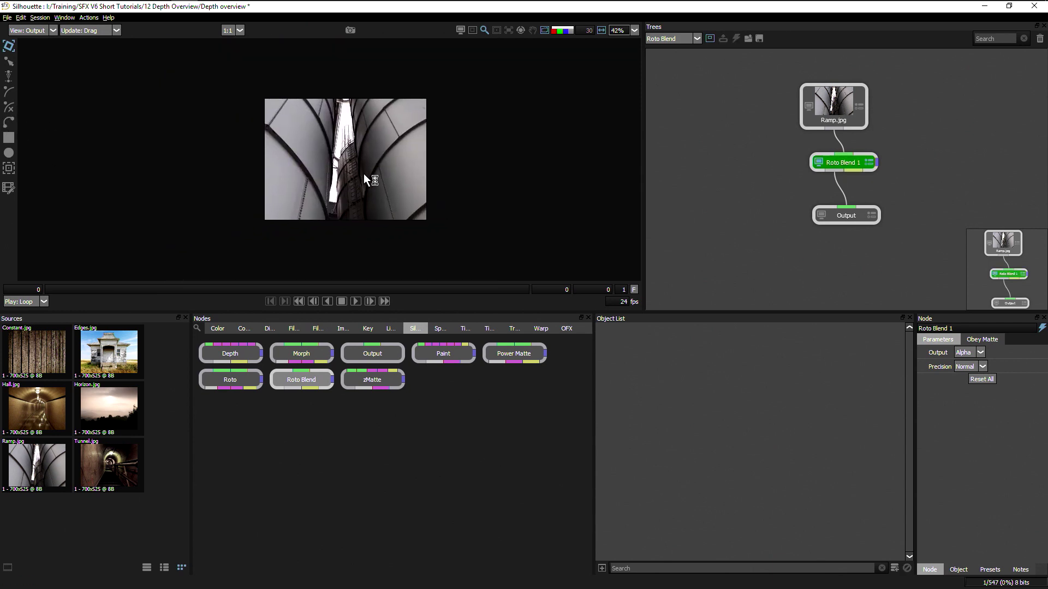
pyautogui.click(309, 86)
pyautogui.click(252, 216)
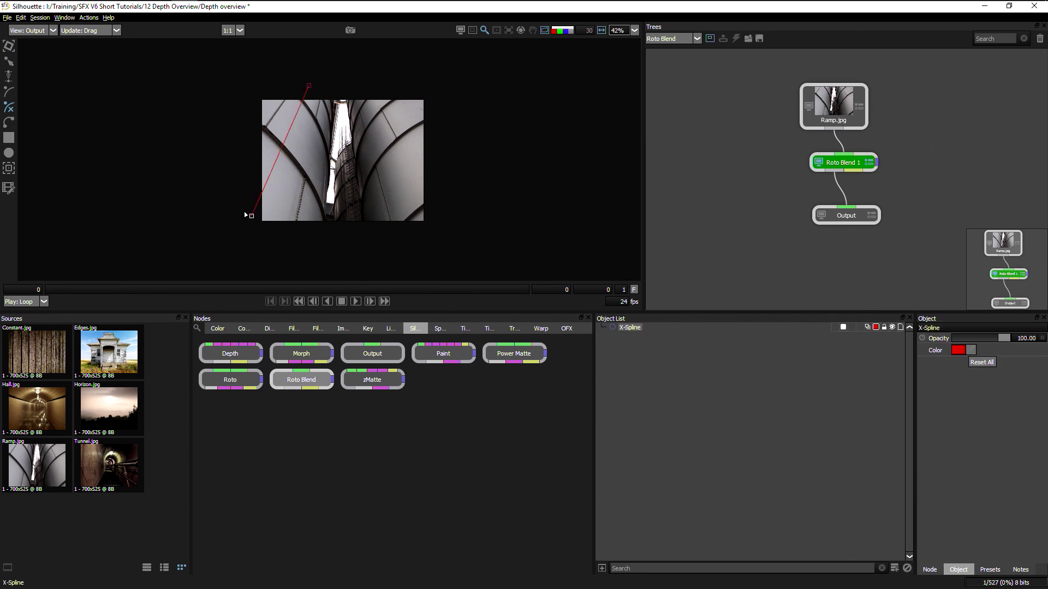
pyautogui.click(209, 94)
pyautogui.click(307, 83)
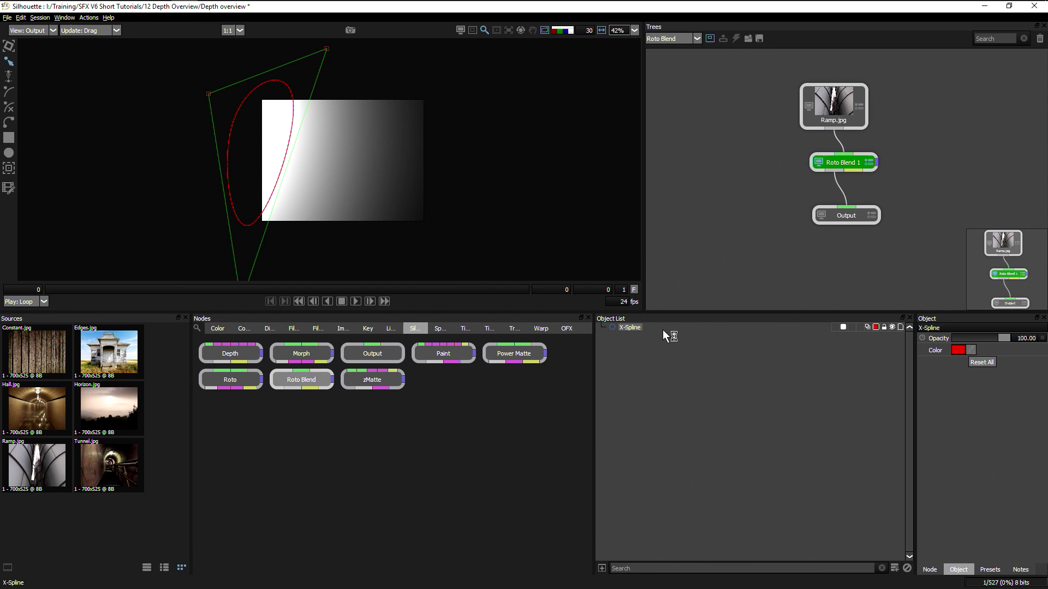
pyautogui.doubleClick(632, 327)
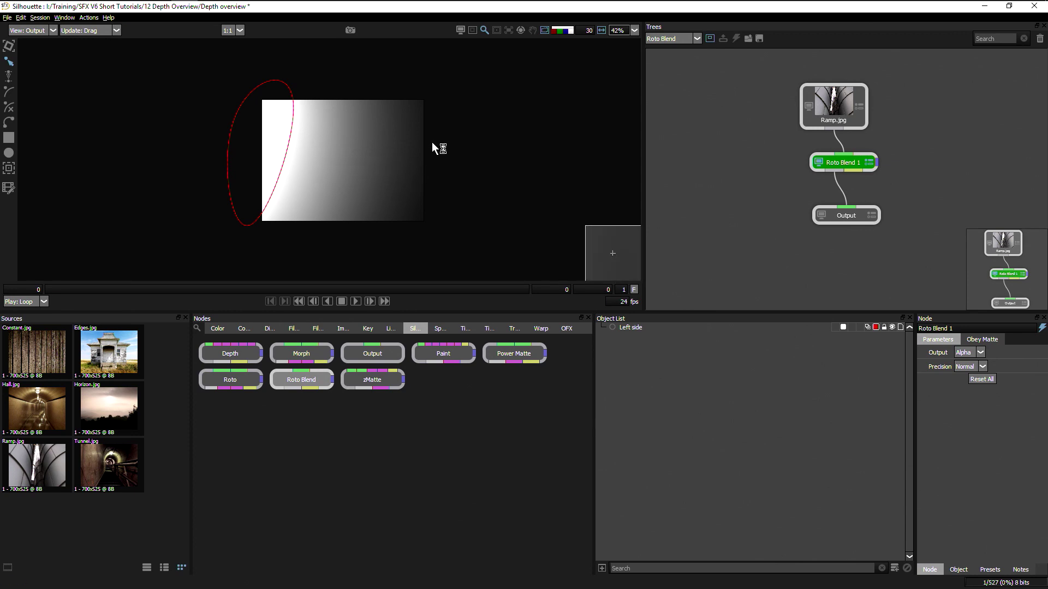
# Step: Draw a circle shape over the right edge of the image and slant its inner side to follow the silo
pyautogui.click(8, 153)
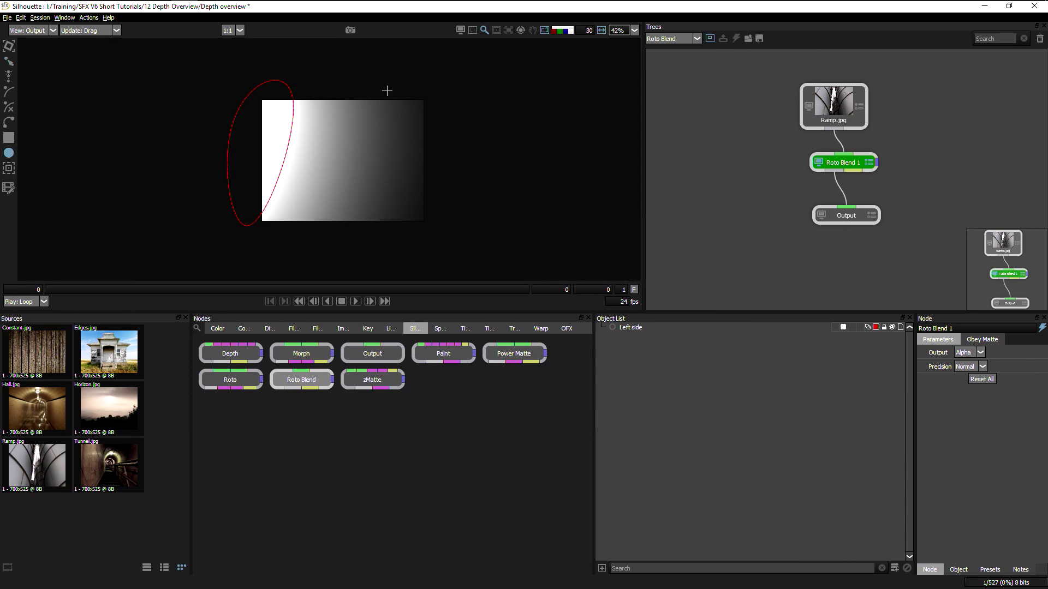
pyautogui.moveTo(377, 74); pyautogui.dragTo(514, 240)
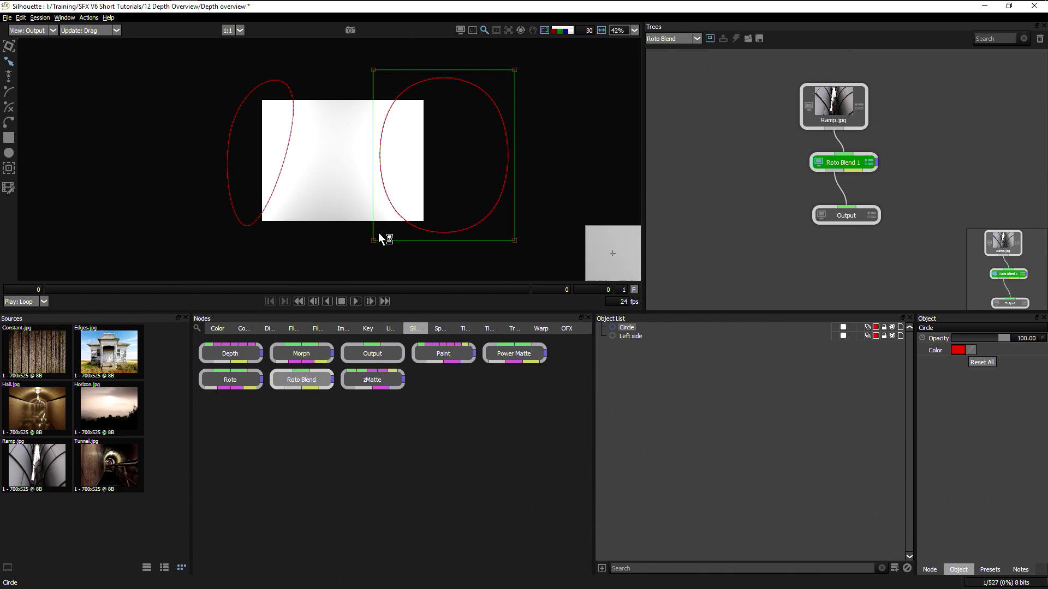
pyautogui.moveTo(373, 240); pyautogui.dragTo(409, 246)
pyautogui.click(418, 83)
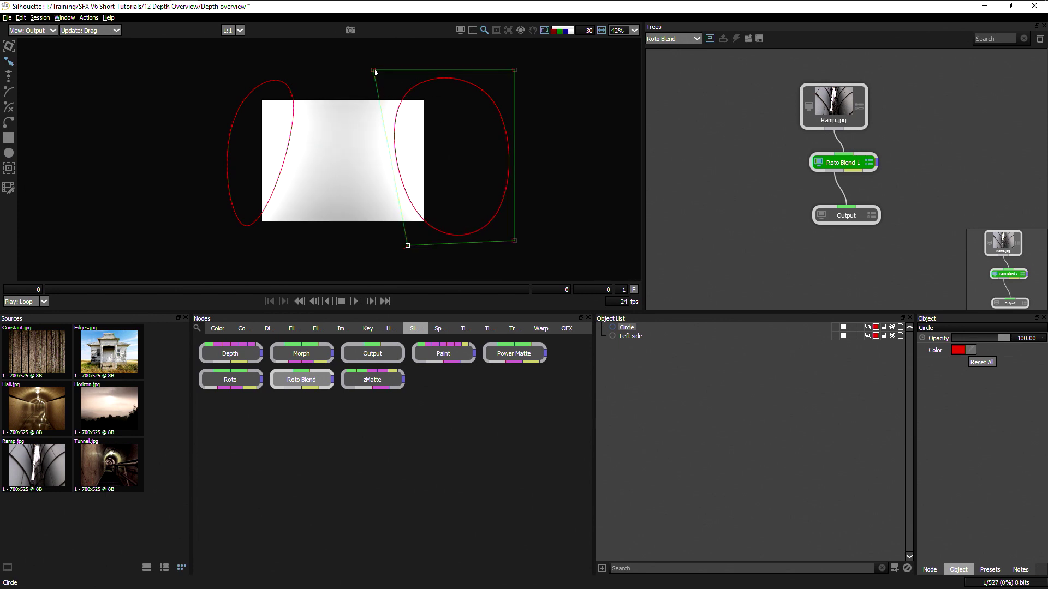
pyautogui.moveTo(375, 71); pyautogui.dragTo(382, 71)
# Step: Rename the circle "Right side" and set its opacity to 81.68
pyautogui.doubleClick(632, 328)
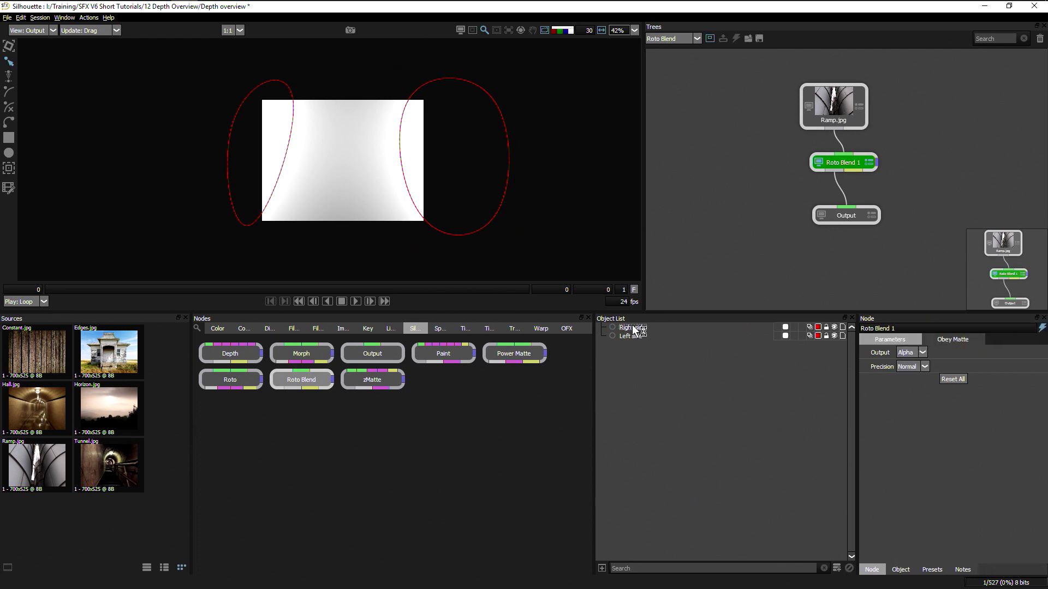
pyautogui.click(633, 329)
pyautogui.moveTo(995, 340)
pyautogui.mouseDown()
pyautogui.moveTo(971, 339)
pyautogui.moveTo(985, 339)
pyautogui.mouseUp()
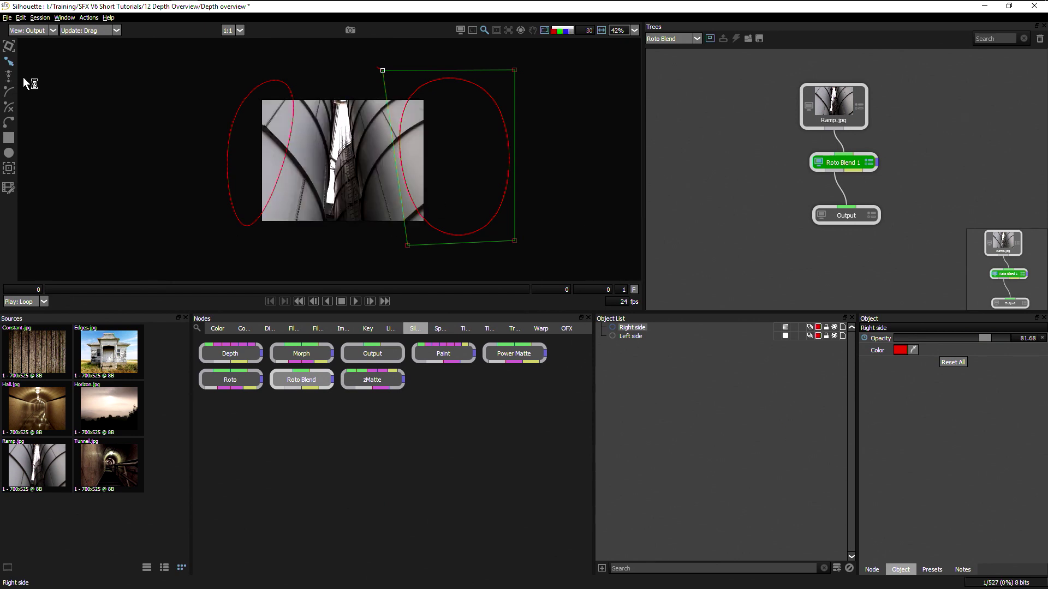
# Step: Draw a narrow X-Spline around the central gap between the silos, set its opacity to 0 and check the matte over the image
pyautogui.click(9, 107)
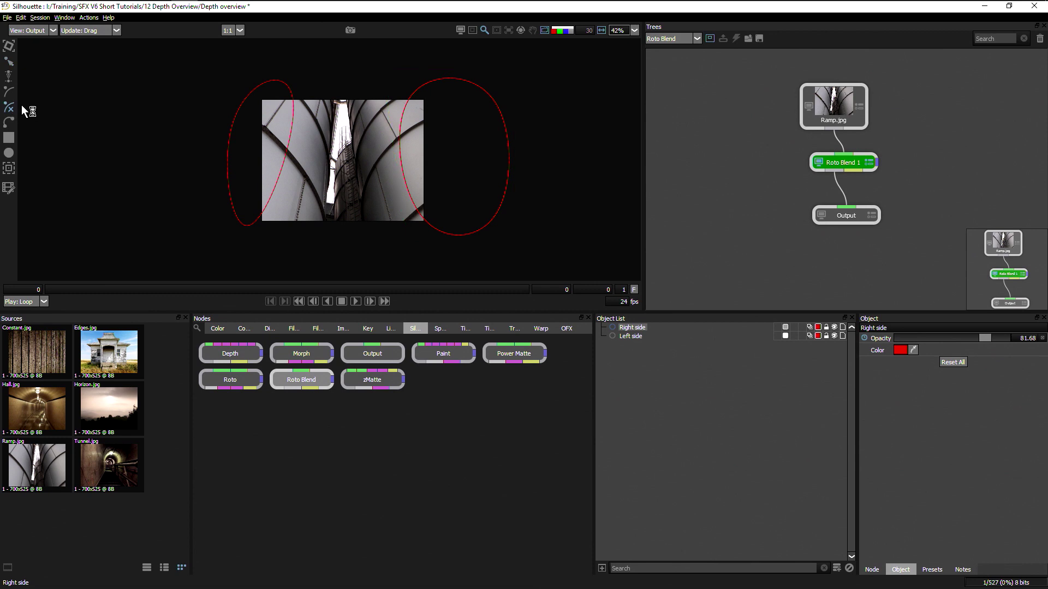
pyautogui.click(338, 92)
pyautogui.click(349, 92)
pyautogui.click(364, 236)
pyautogui.click(319, 236)
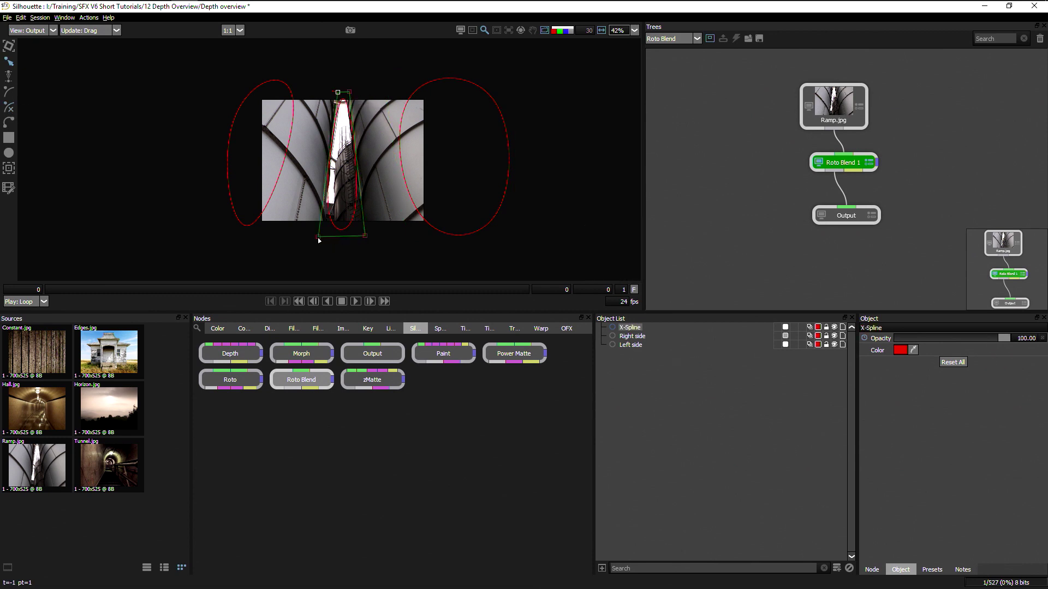
pyautogui.click(337, 93)
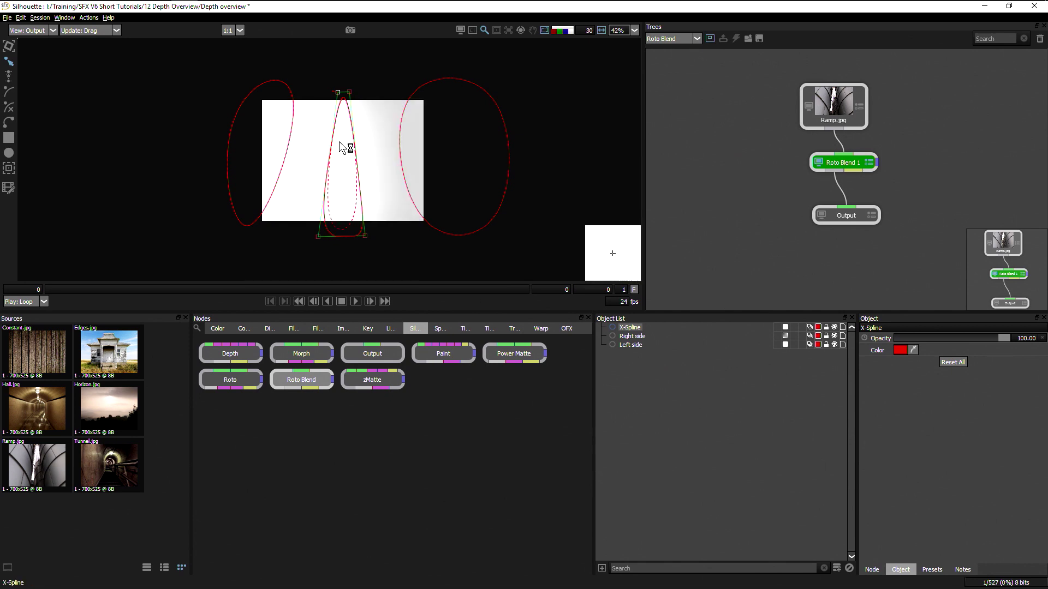
pyautogui.moveTo(1005, 338); pyautogui.dragTo(890, 347)
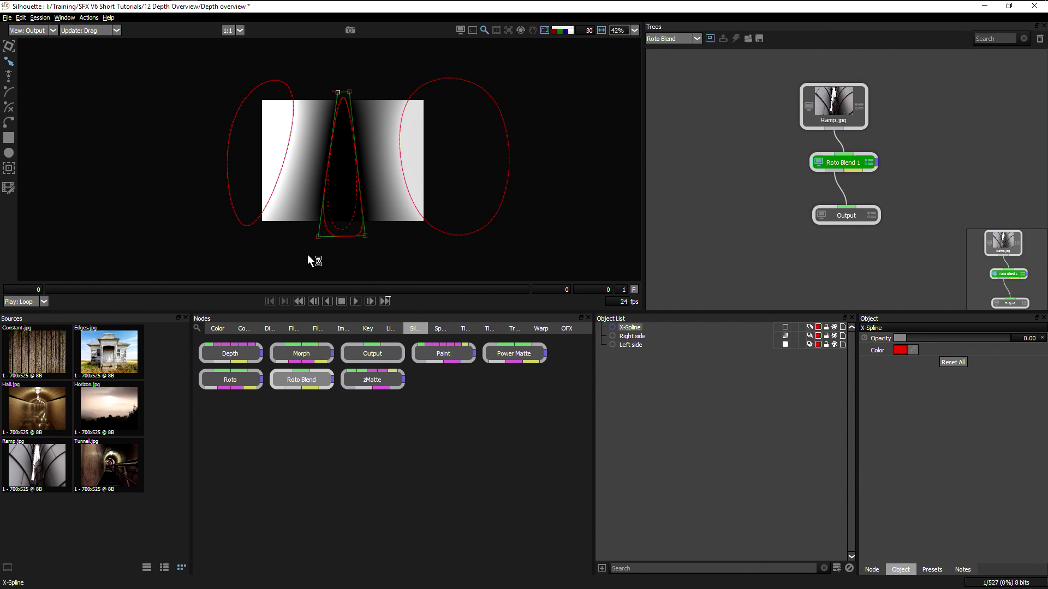
pyautogui.press('f')
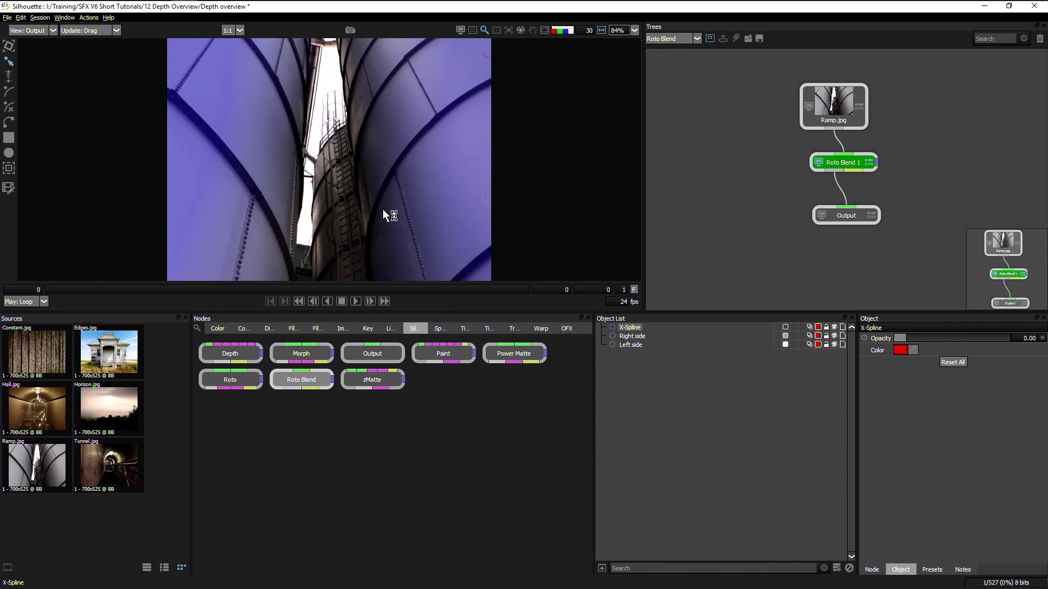
# Step: Keep Roto Blend's output as Alpha, add a Depth node fed by Ramp.jpg and Roto Blend, and connect it to Output
pyautogui.moveTo(850, 165); pyautogui.dragTo(853, 161)
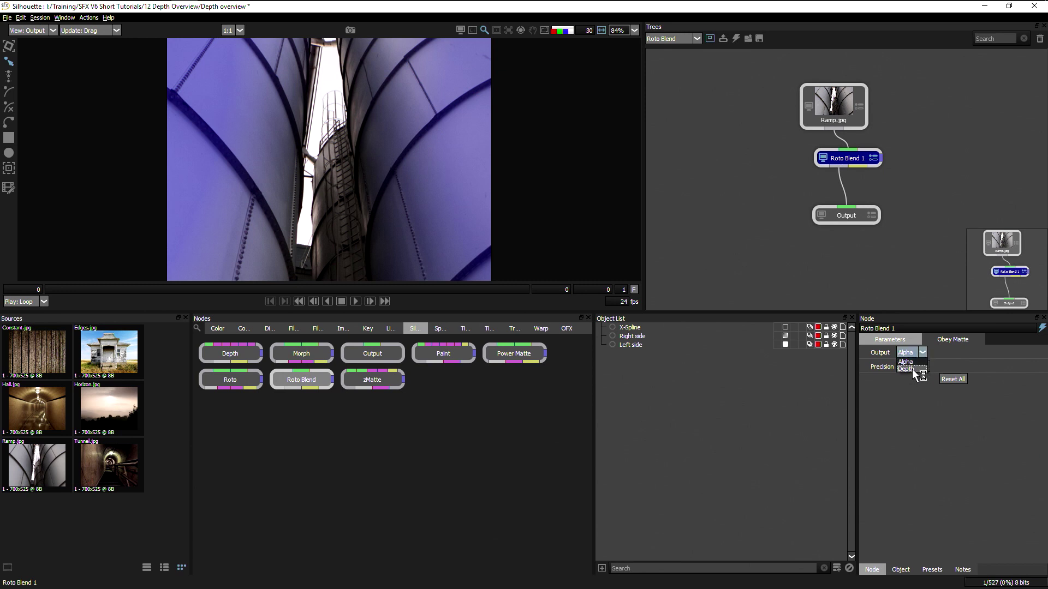
pyautogui.click(917, 362)
pyautogui.moveTo(240, 353); pyautogui.dragTo(767, 192)
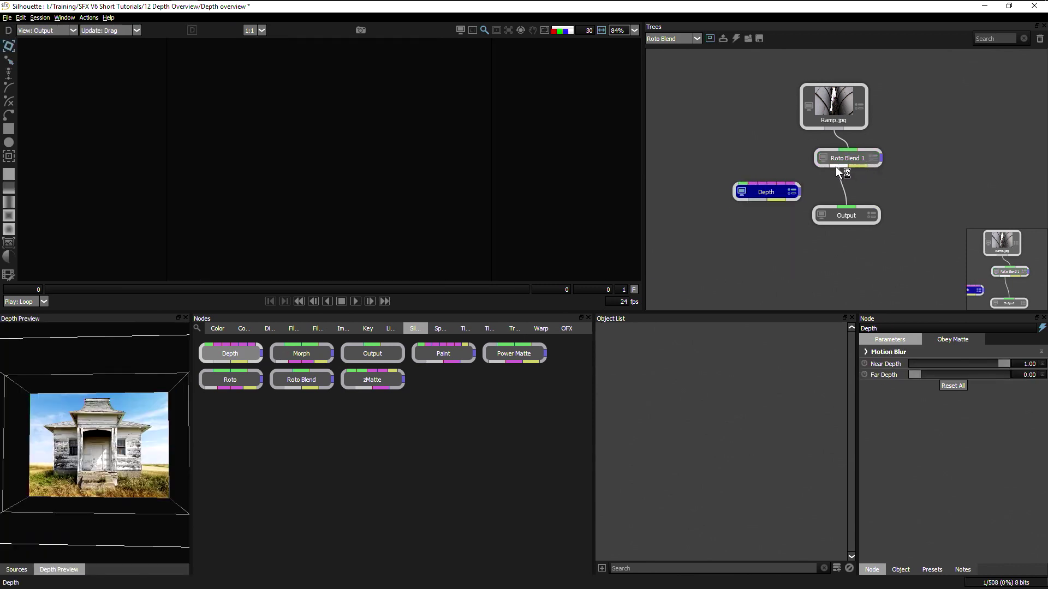
pyautogui.moveTo(824, 129); pyautogui.dragTo(741, 185)
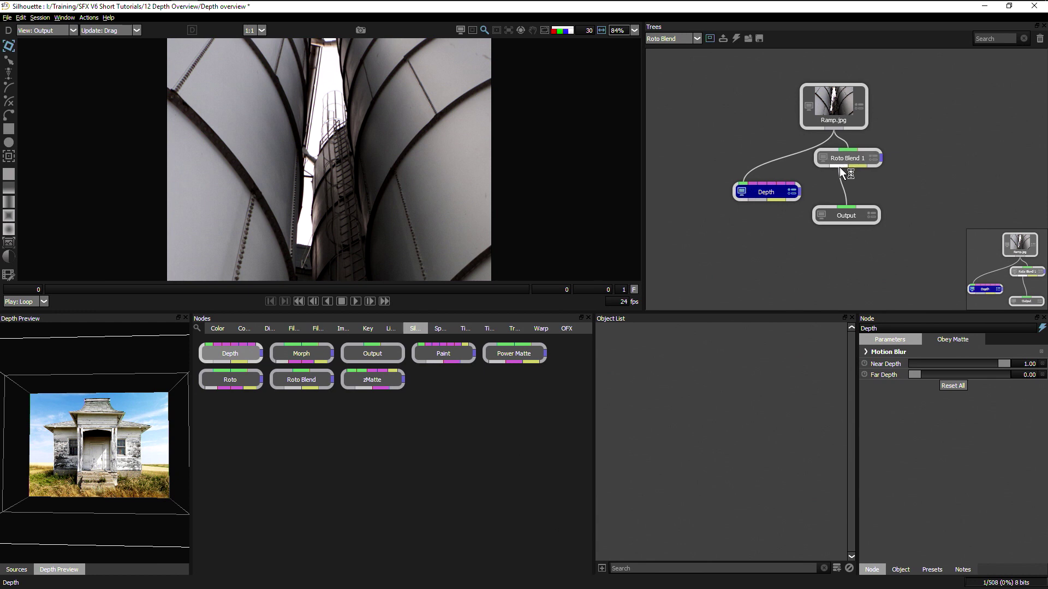
pyautogui.moveTo(839, 167); pyautogui.dragTo(753, 210)
pyautogui.moveTo(743, 217); pyautogui.dragTo(761, 264)
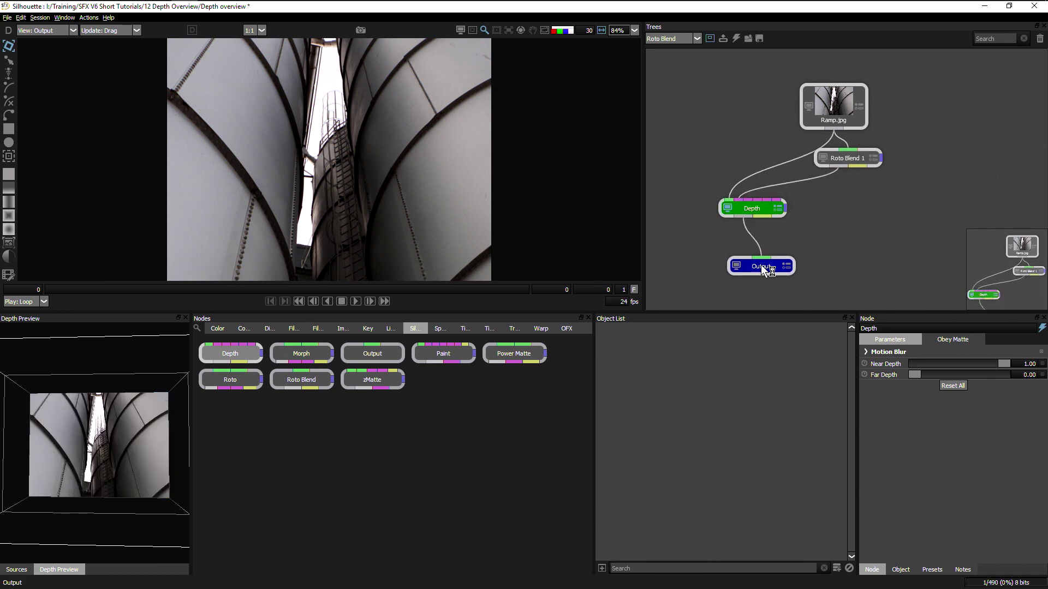
# Step: Add an Alpha object using Alpha 1 to the Depth node and check the silos in the depth preview
pyautogui.click(764, 208)
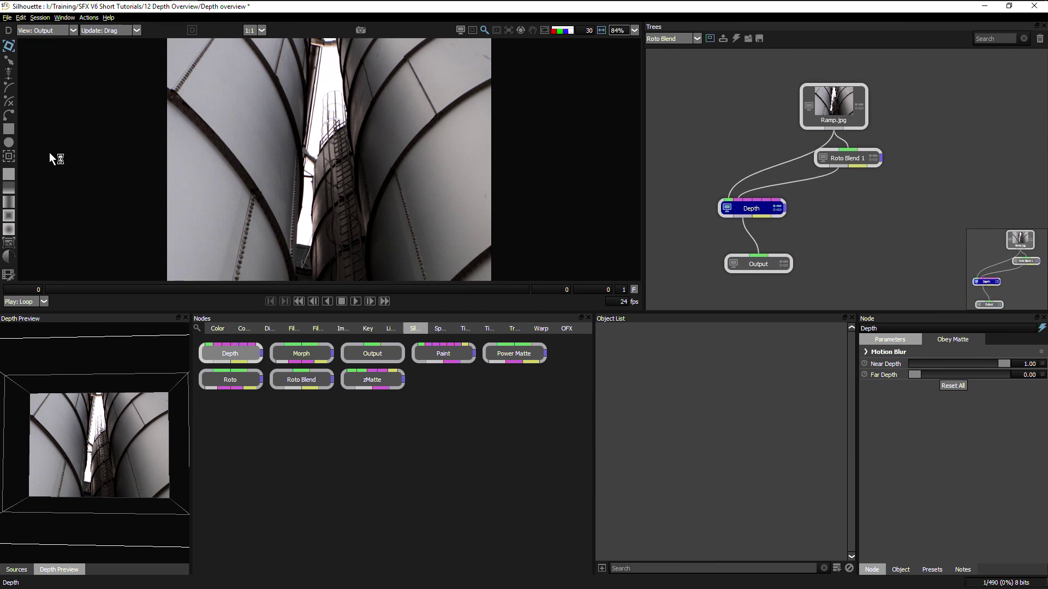
pyautogui.click(9, 257)
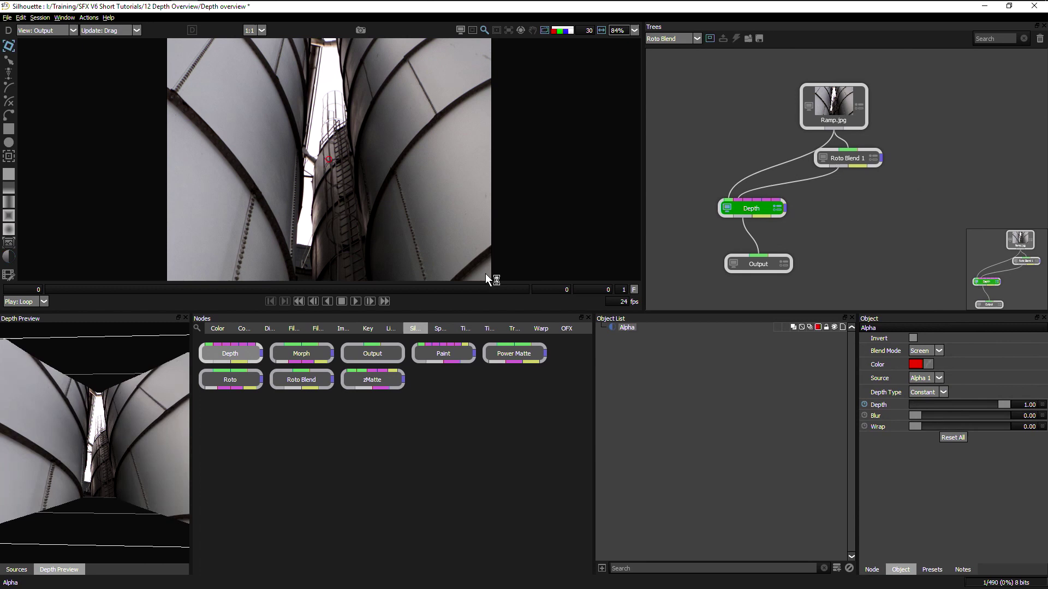
pyautogui.moveTo(130, 495); pyautogui.dragTo(109, 500)
# Step: Close the node library and enlarge the depth preview to fill the freed space
pyautogui.moveTo(190, 437); pyautogui.dragTo(231, 423)
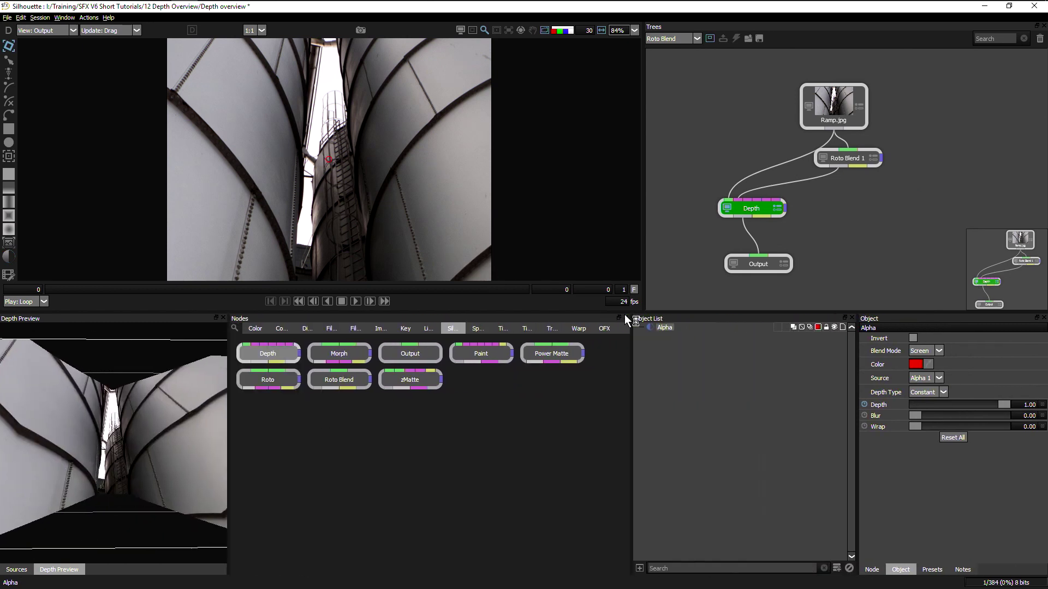
pyautogui.click(625, 317)
pyautogui.moveTo(375, 416); pyautogui.dragTo(277, 470)
pyautogui.click(808, 393)
# Step: Add an Edges object to the Depth node, set its Amount to 0.10 and inspect the silo edges in the preview
pyautogui.click(562, 365)
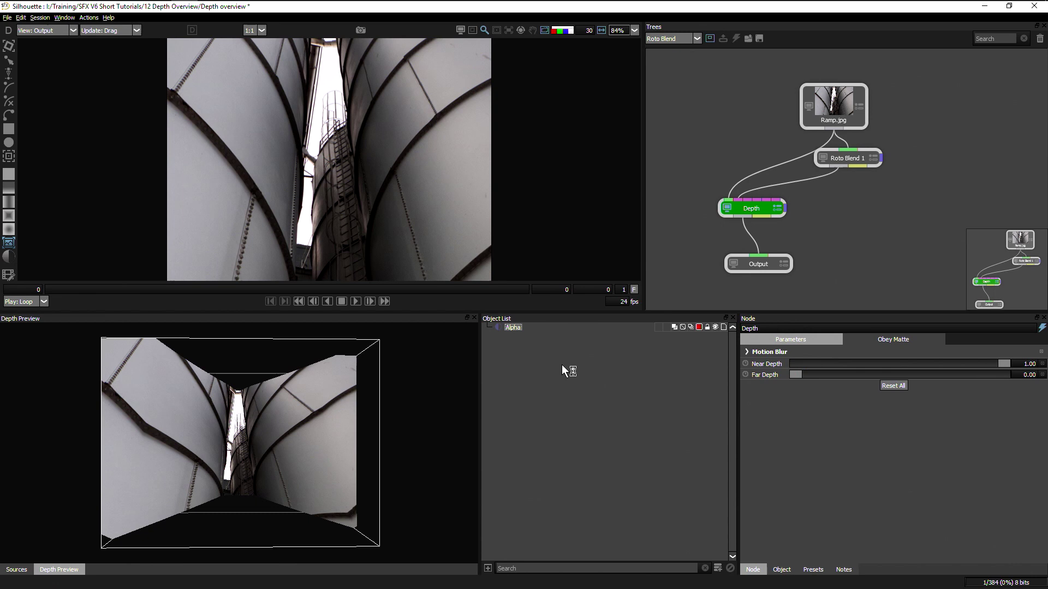
pyautogui.click(275, 190)
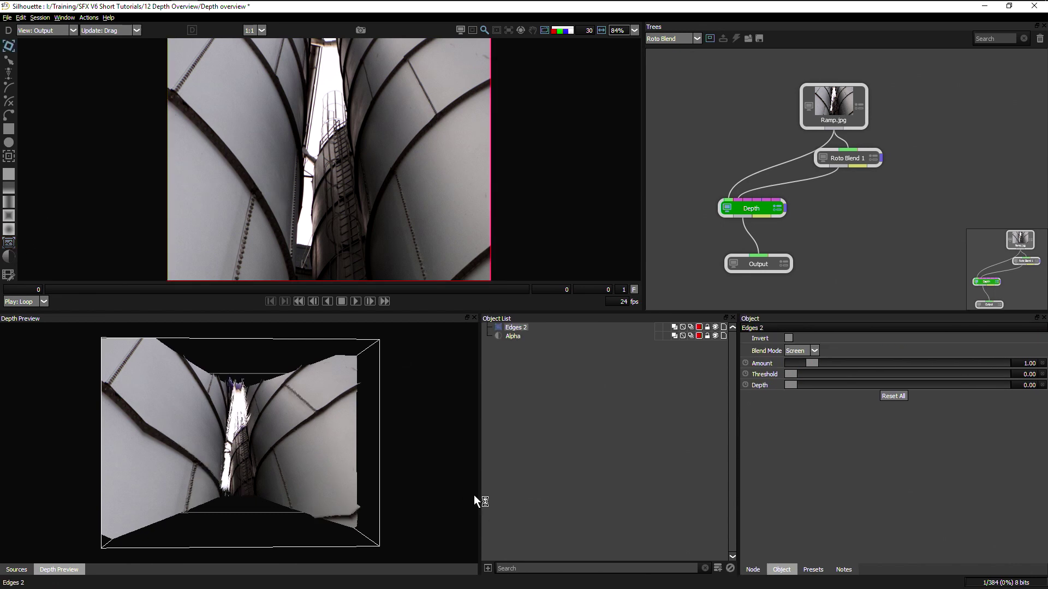
pyautogui.moveTo(806, 365)
pyautogui.mouseDown()
pyautogui.moveTo(784, 366)
pyautogui.moveTo(793, 367)
pyautogui.mouseUp()
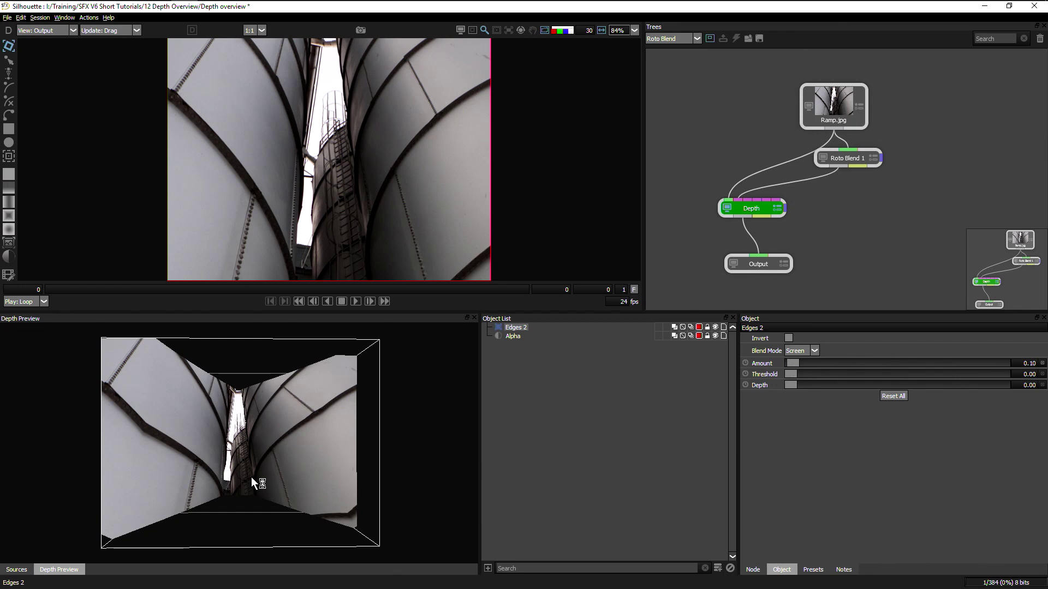
pyautogui.moveTo(252, 478); pyautogui.dragTo(246, 422)
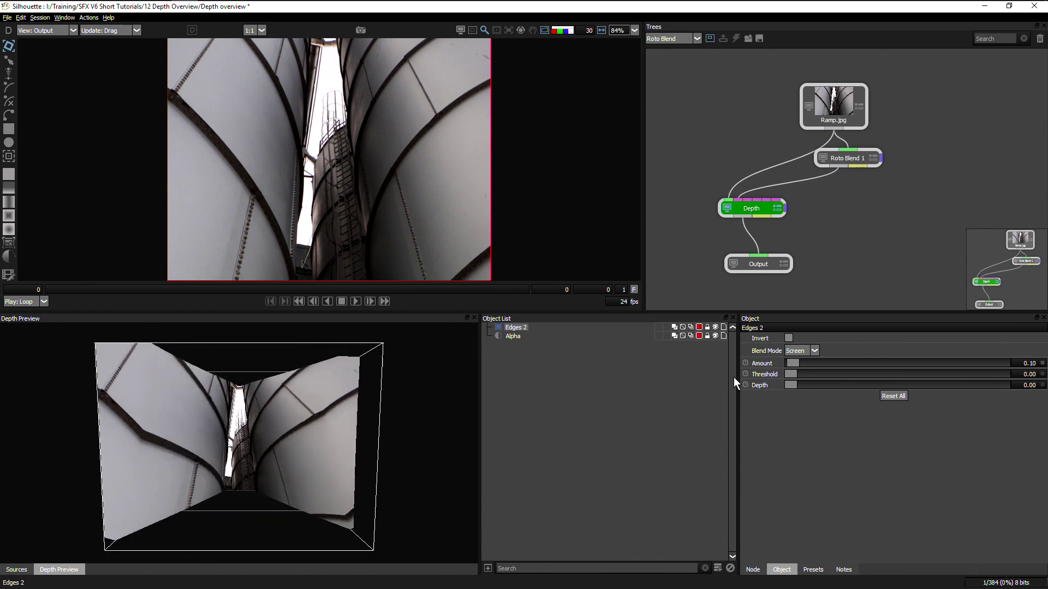
# Step: Compare the Roto Blend matte with the resulting silo depth in the Depth node's preview
pyautogui.click(832, 159)
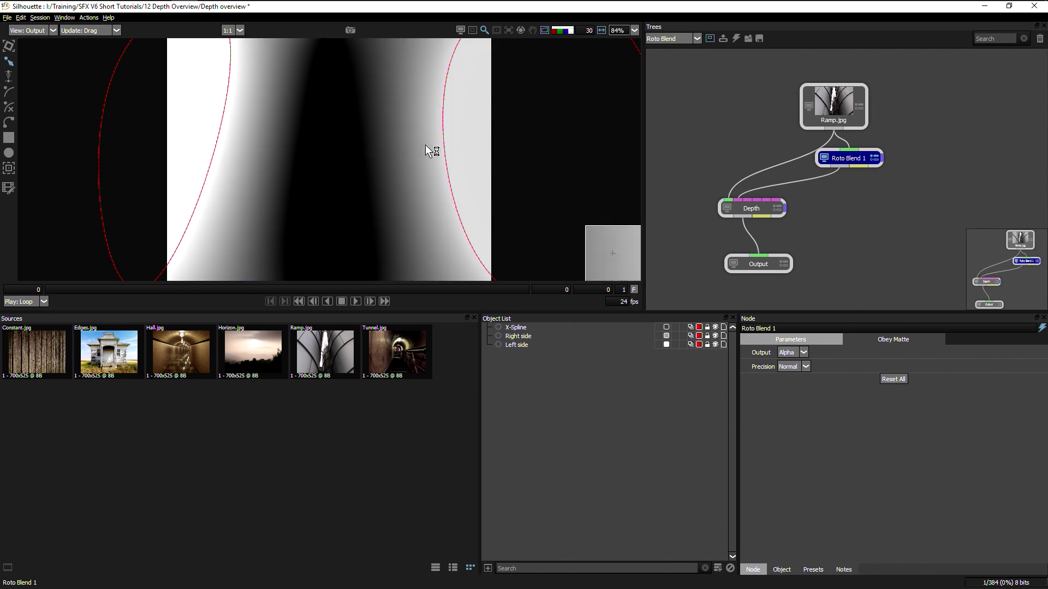
pyautogui.click(764, 206)
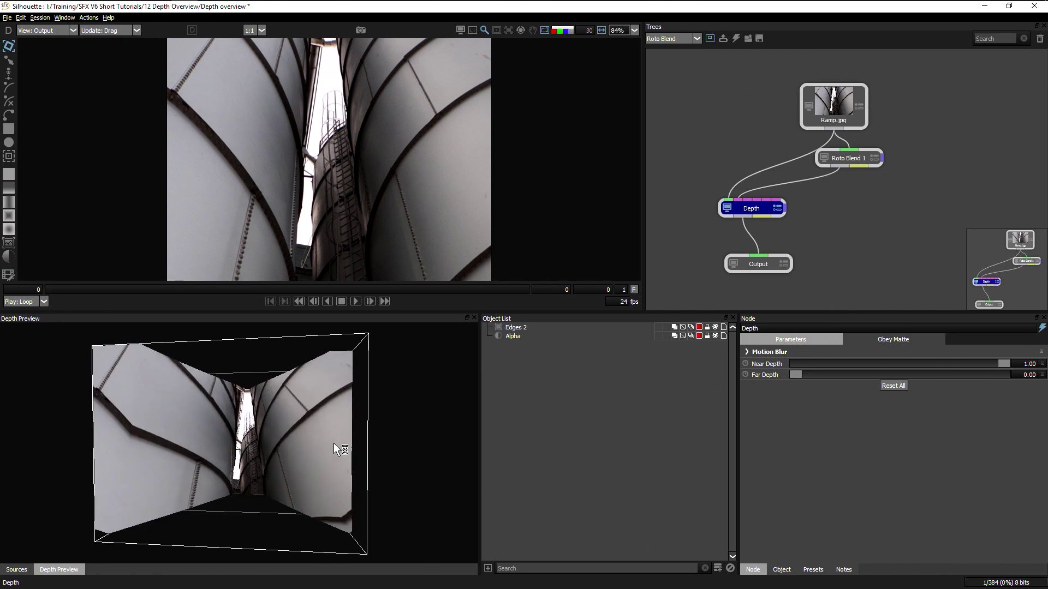
pyautogui.moveTo(333, 443); pyautogui.dragTo(361, 413)
pyautogui.moveTo(341, 299); pyautogui.dragTo(326, 443)
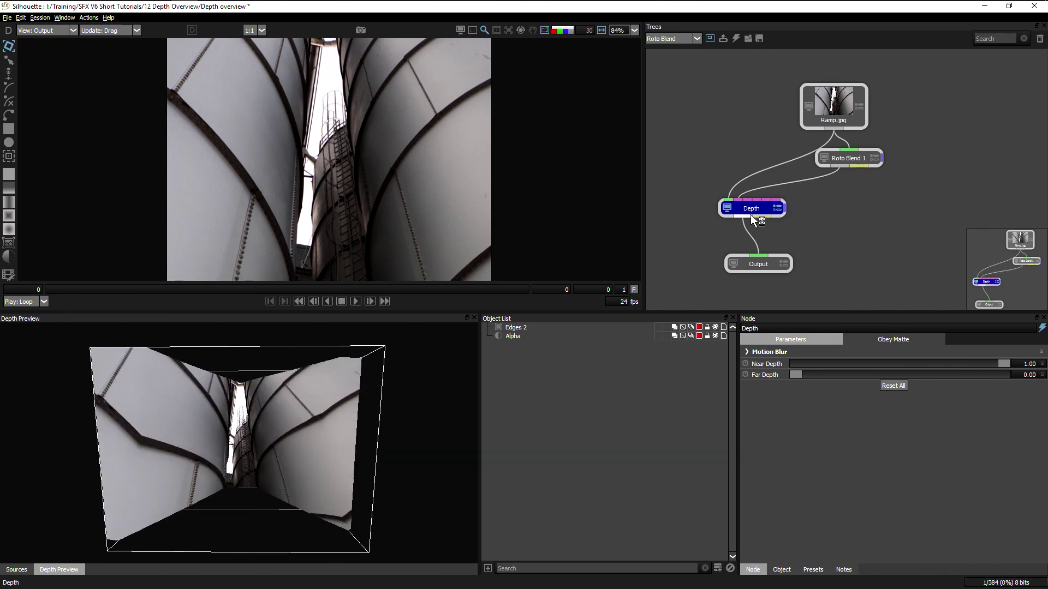